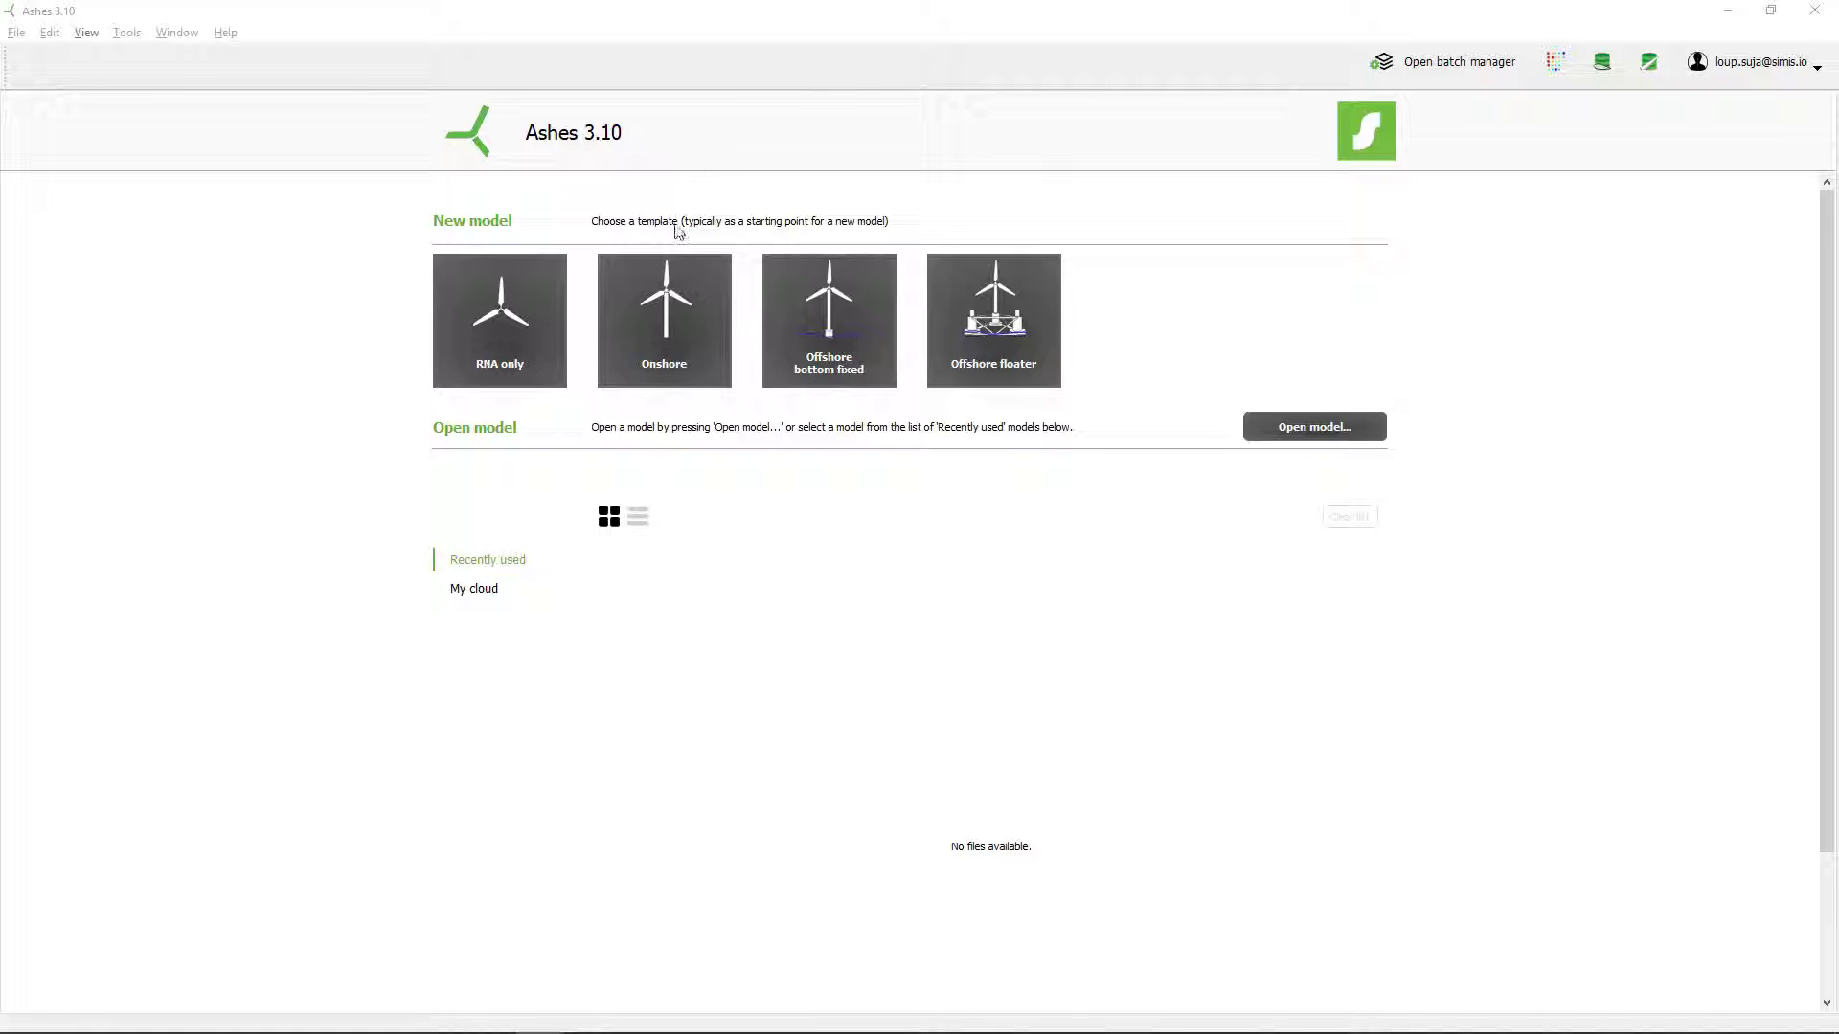
# - Create a new model from the Onshore wind turbine template and orbit around the turbine
pyautogui.click(672, 321)
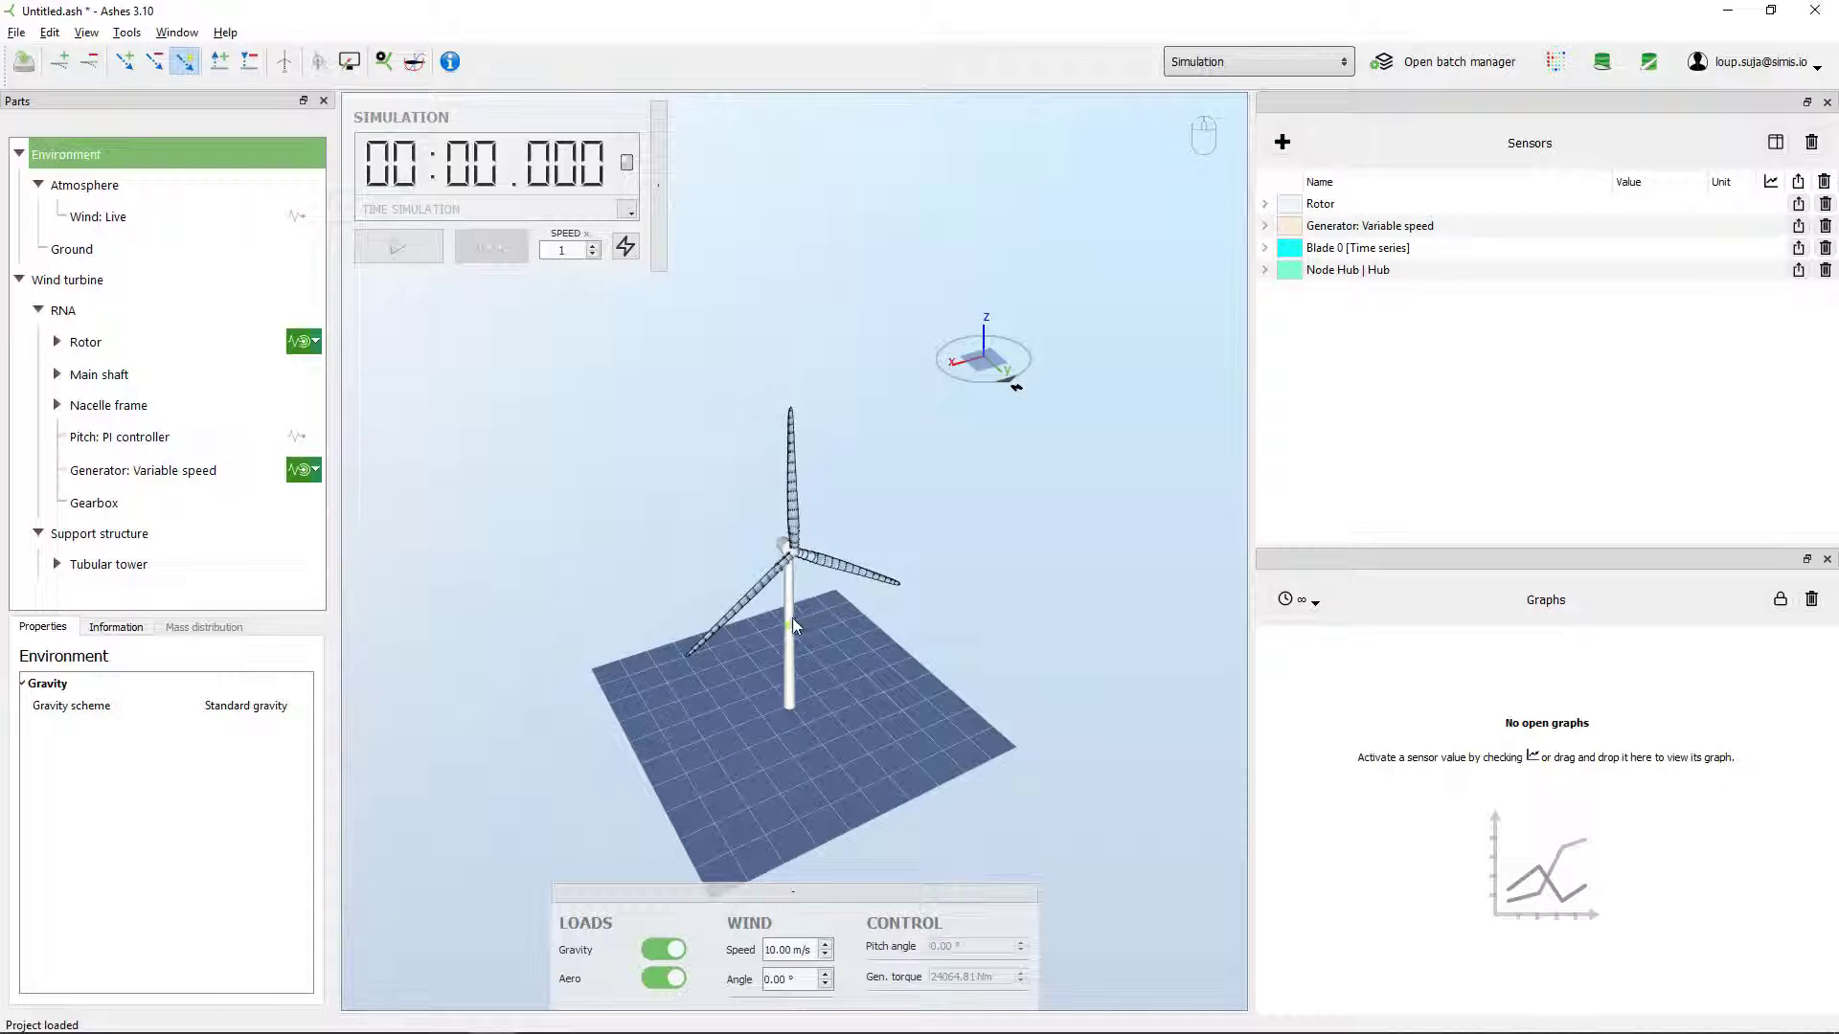
pyautogui.moveTo(787, 590); pyautogui.dragTo(820, 510)
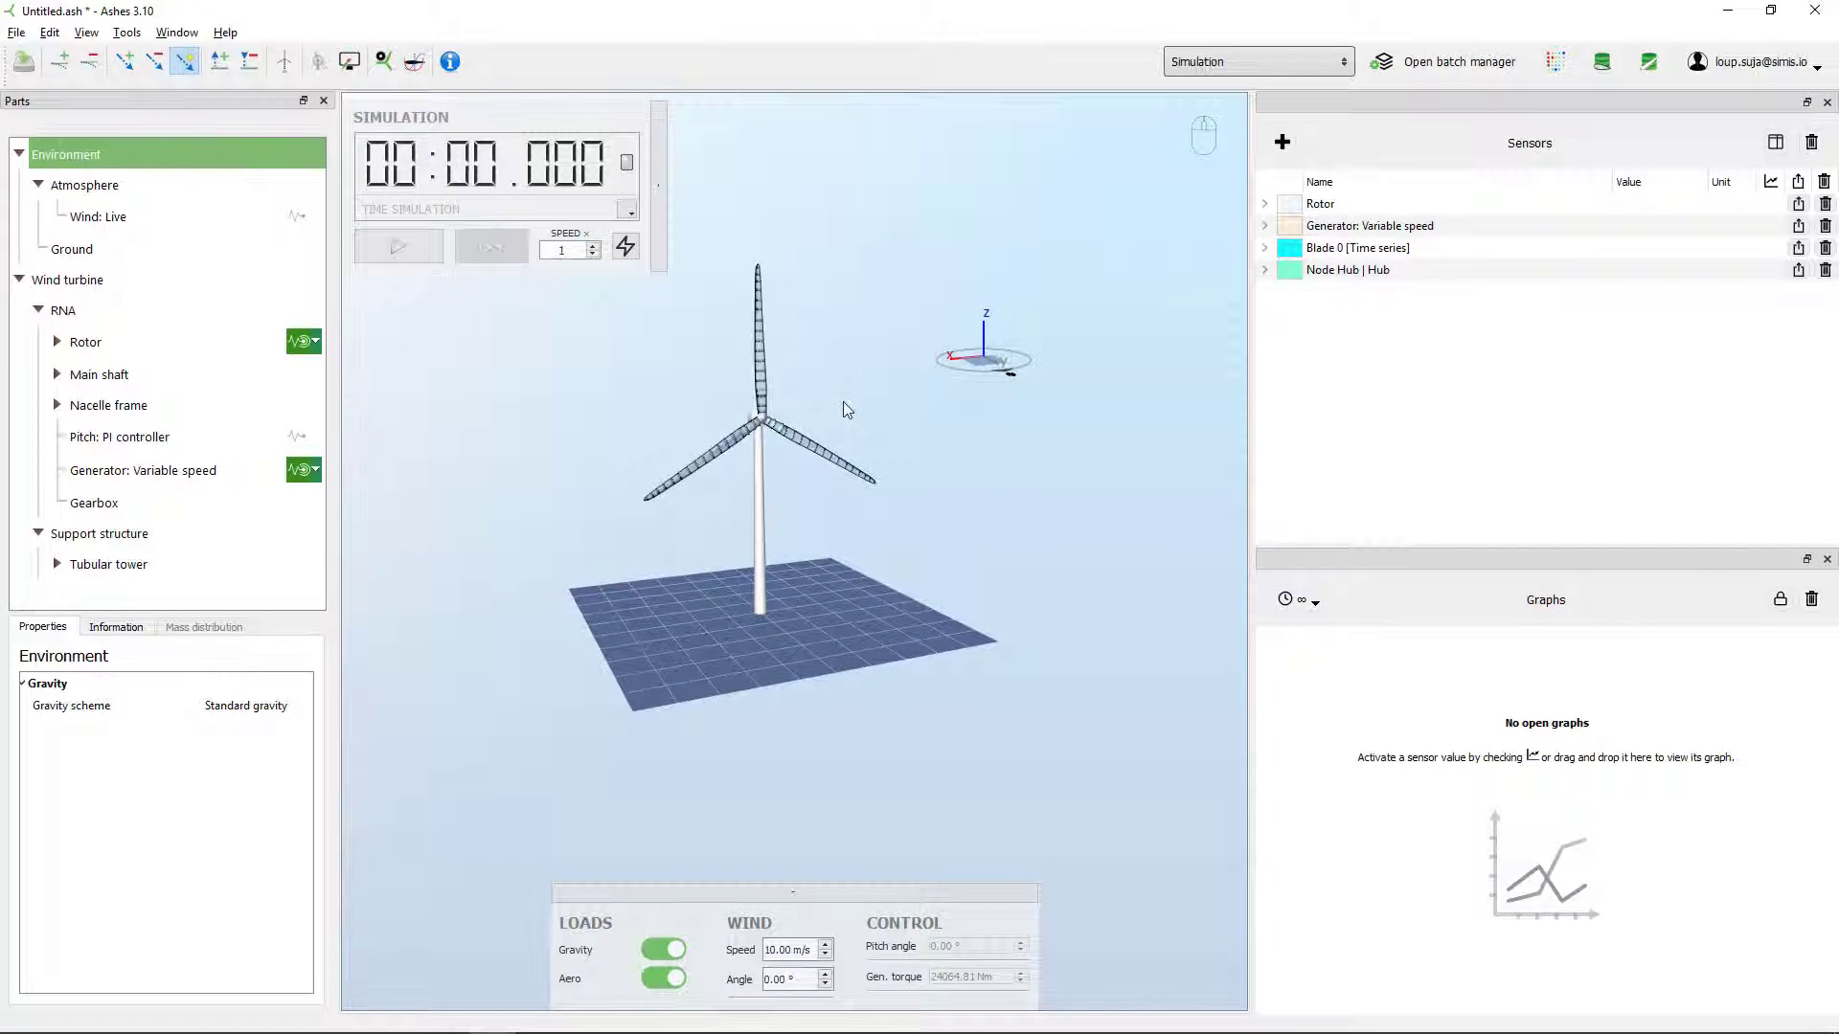
pyautogui.moveTo(843, 403); pyautogui.dragTo(830, 473)
pyautogui.moveTo(811, 549)
pyautogui.mouseDown()
pyautogui.moveTo(825, 529)
pyautogui.moveTo(838, 558)
pyautogui.mouseUp()
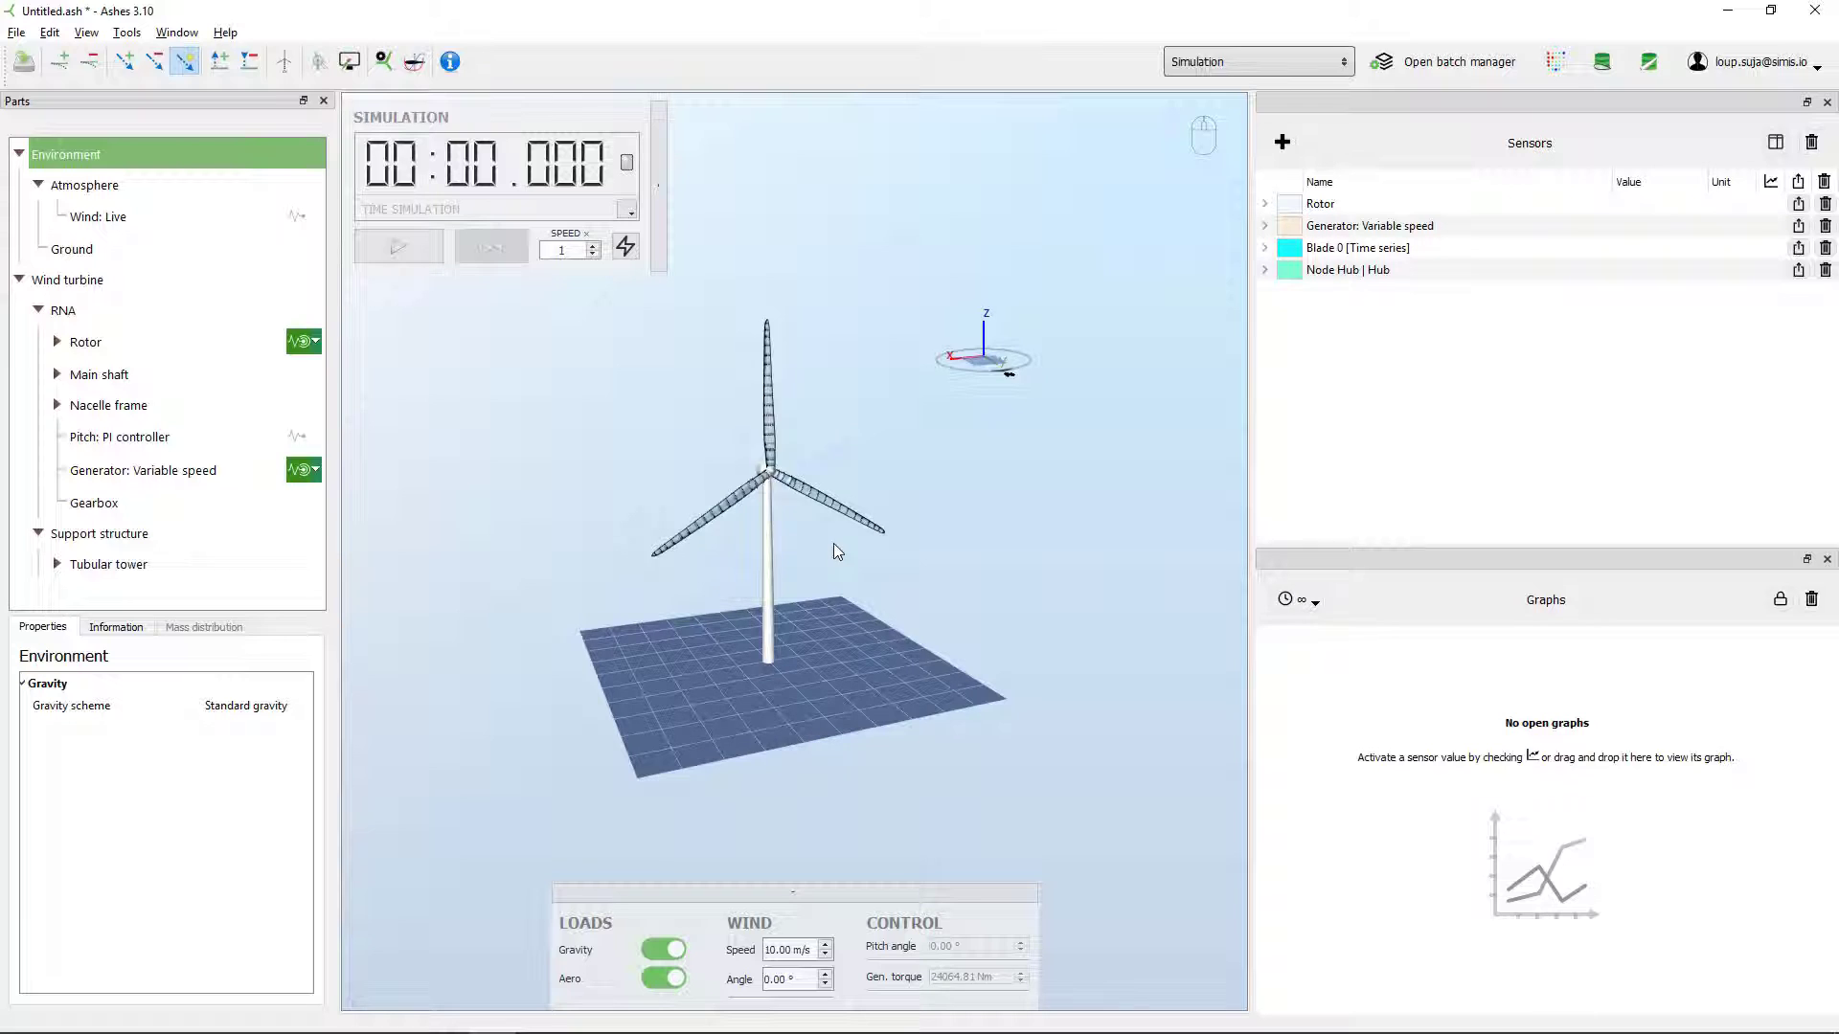
pyautogui.moveTo(837, 554); pyautogui.dragTo(848, 546)
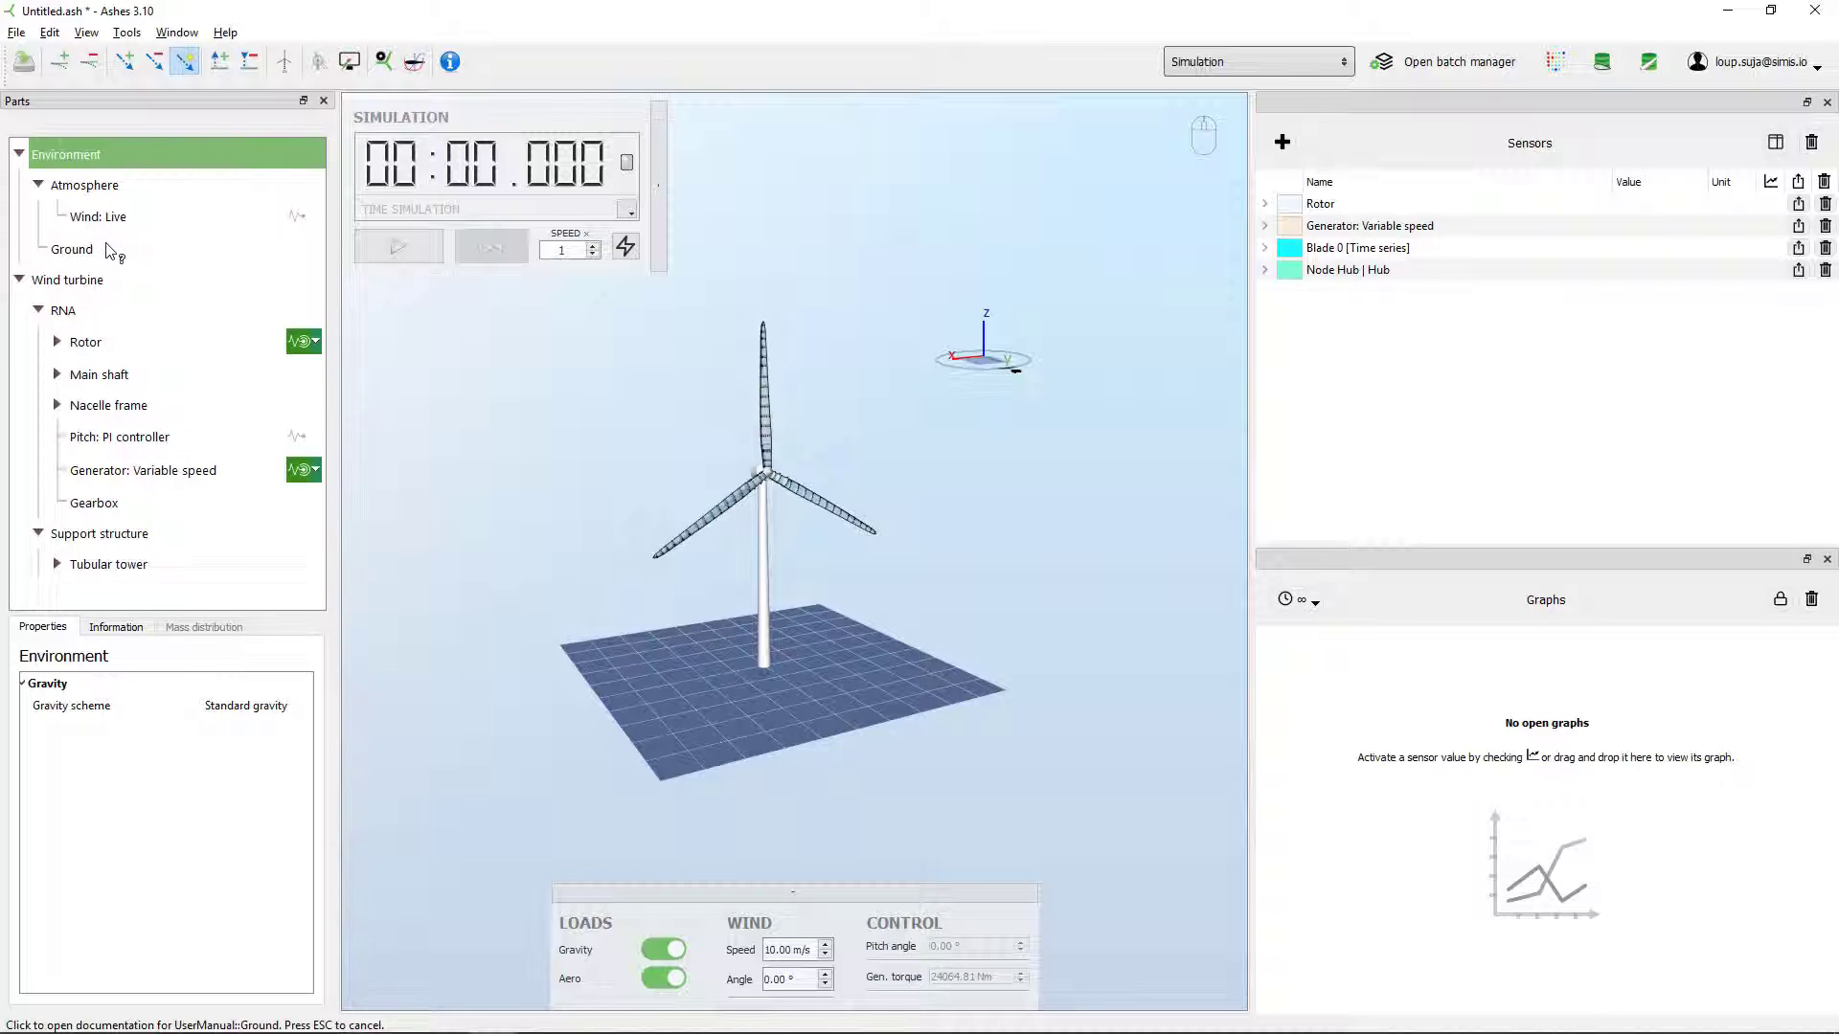
# - Open the Rotor help page, then switch back to the turbine model
pyautogui.click(107, 341)
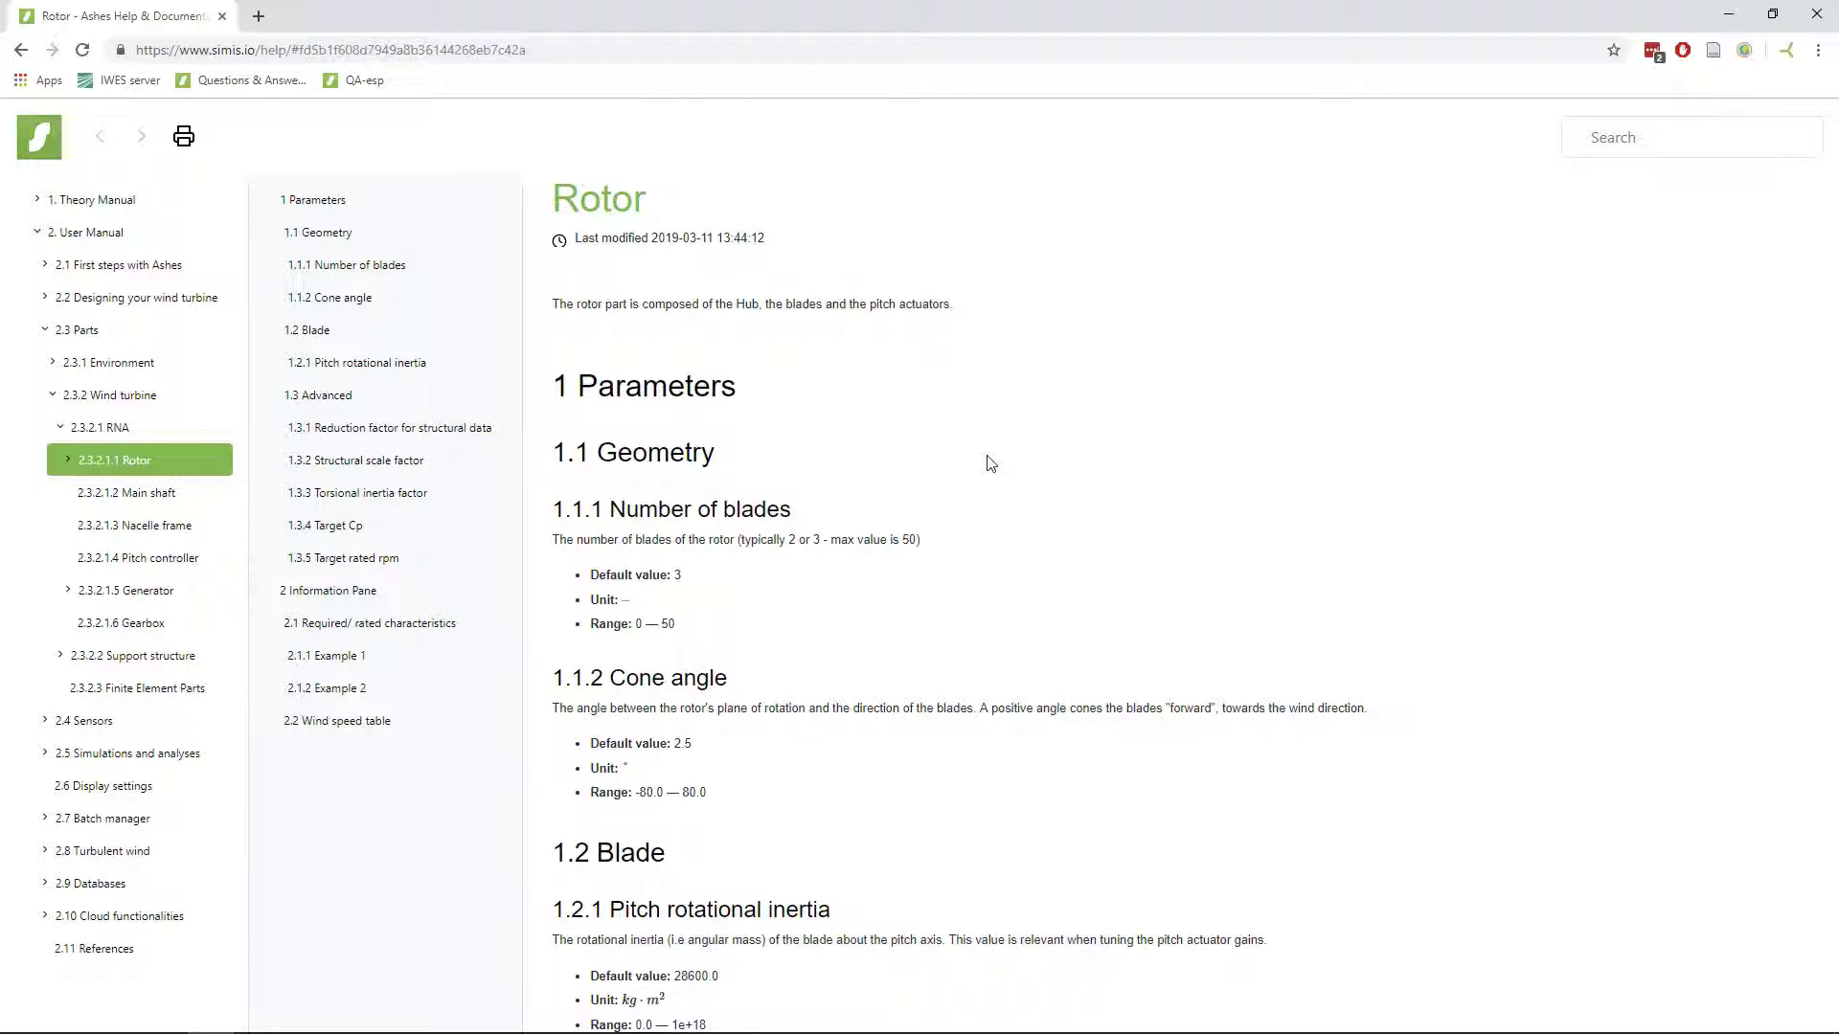
pyautogui.hotkey('alt', 'Tab')
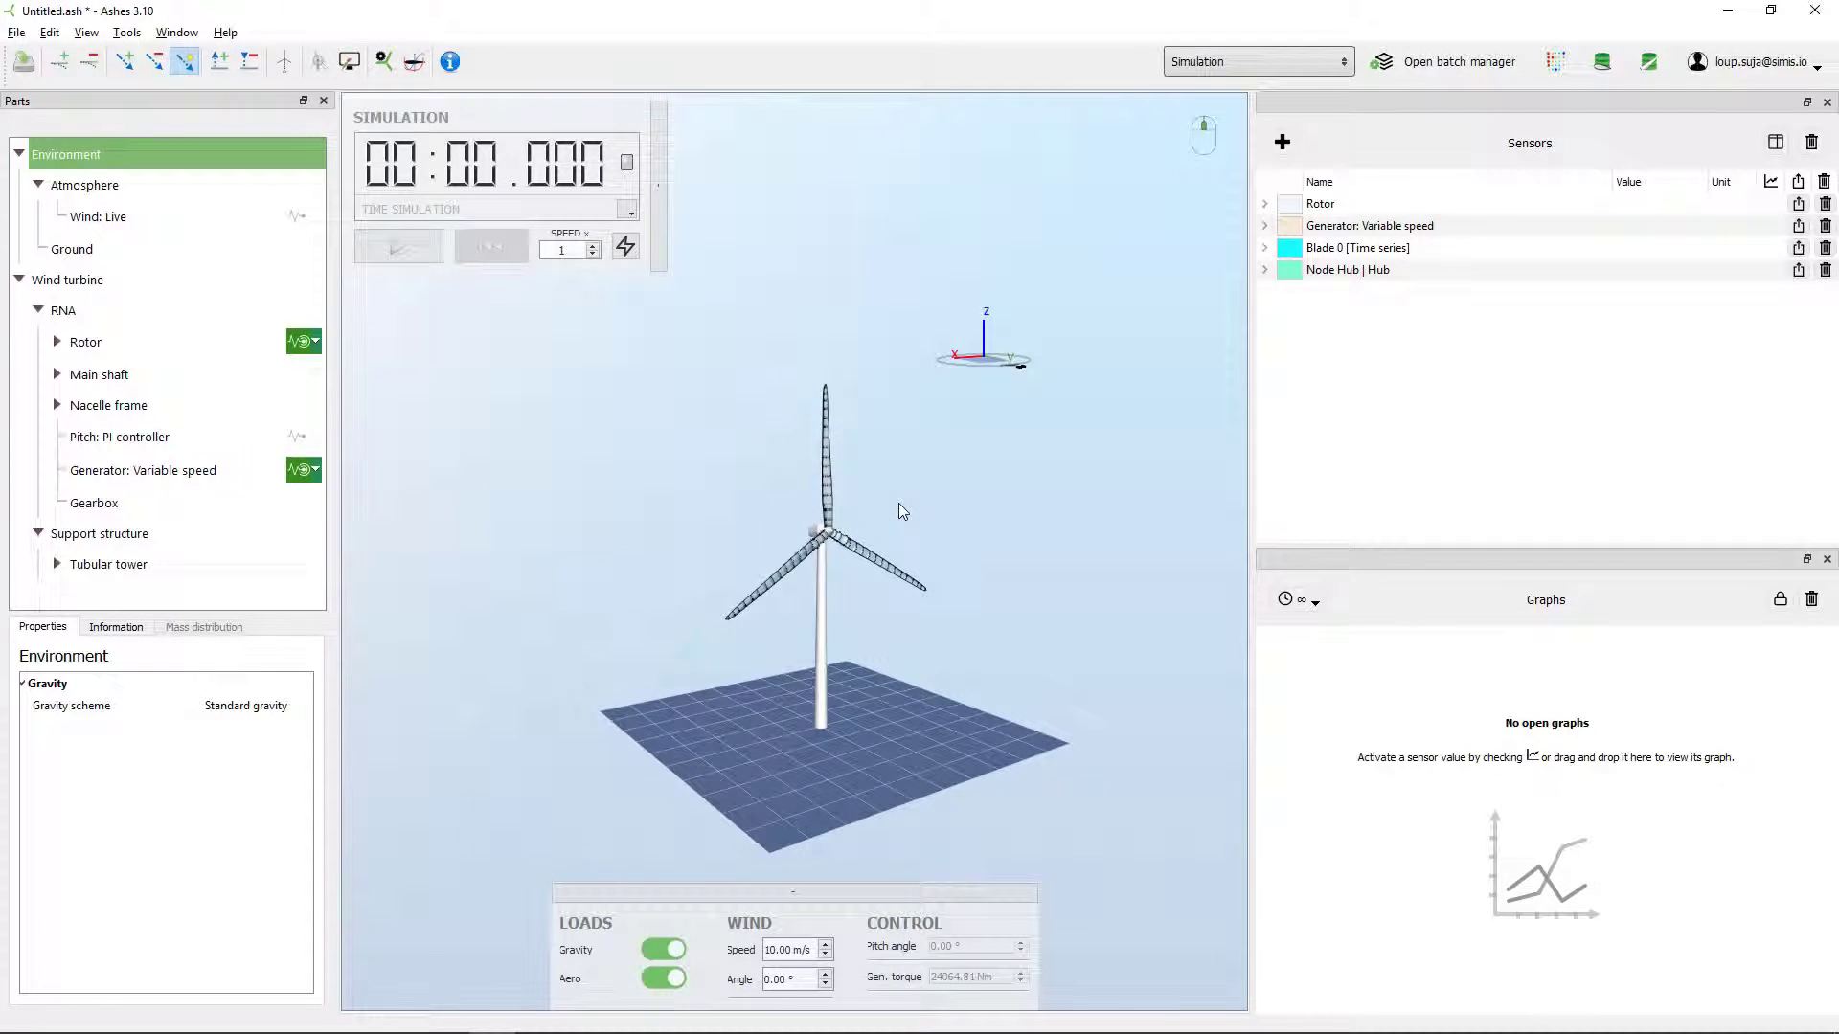
# - Orbit the view around the onshore turbine model
pyautogui.moveTo(899, 504); pyautogui.dragTo(769, 484)
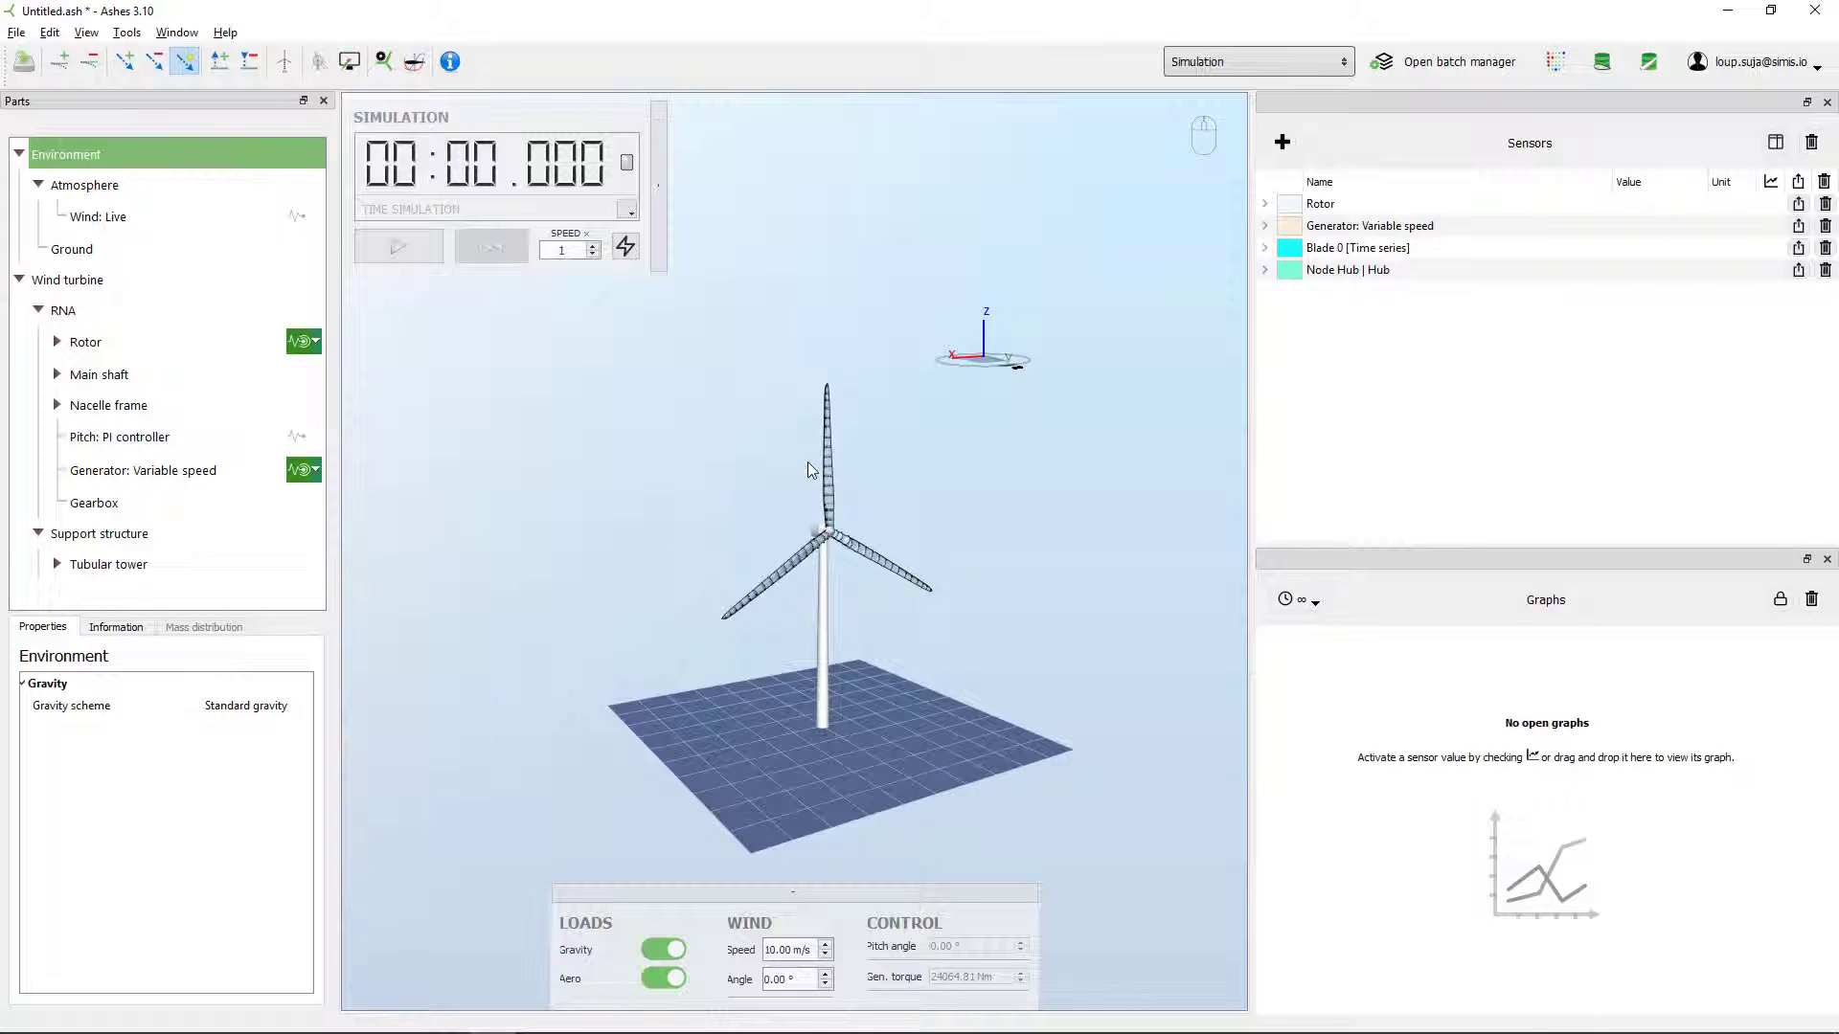
pyautogui.moveTo(811, 469); pyautogui.dragTo(735, 477)
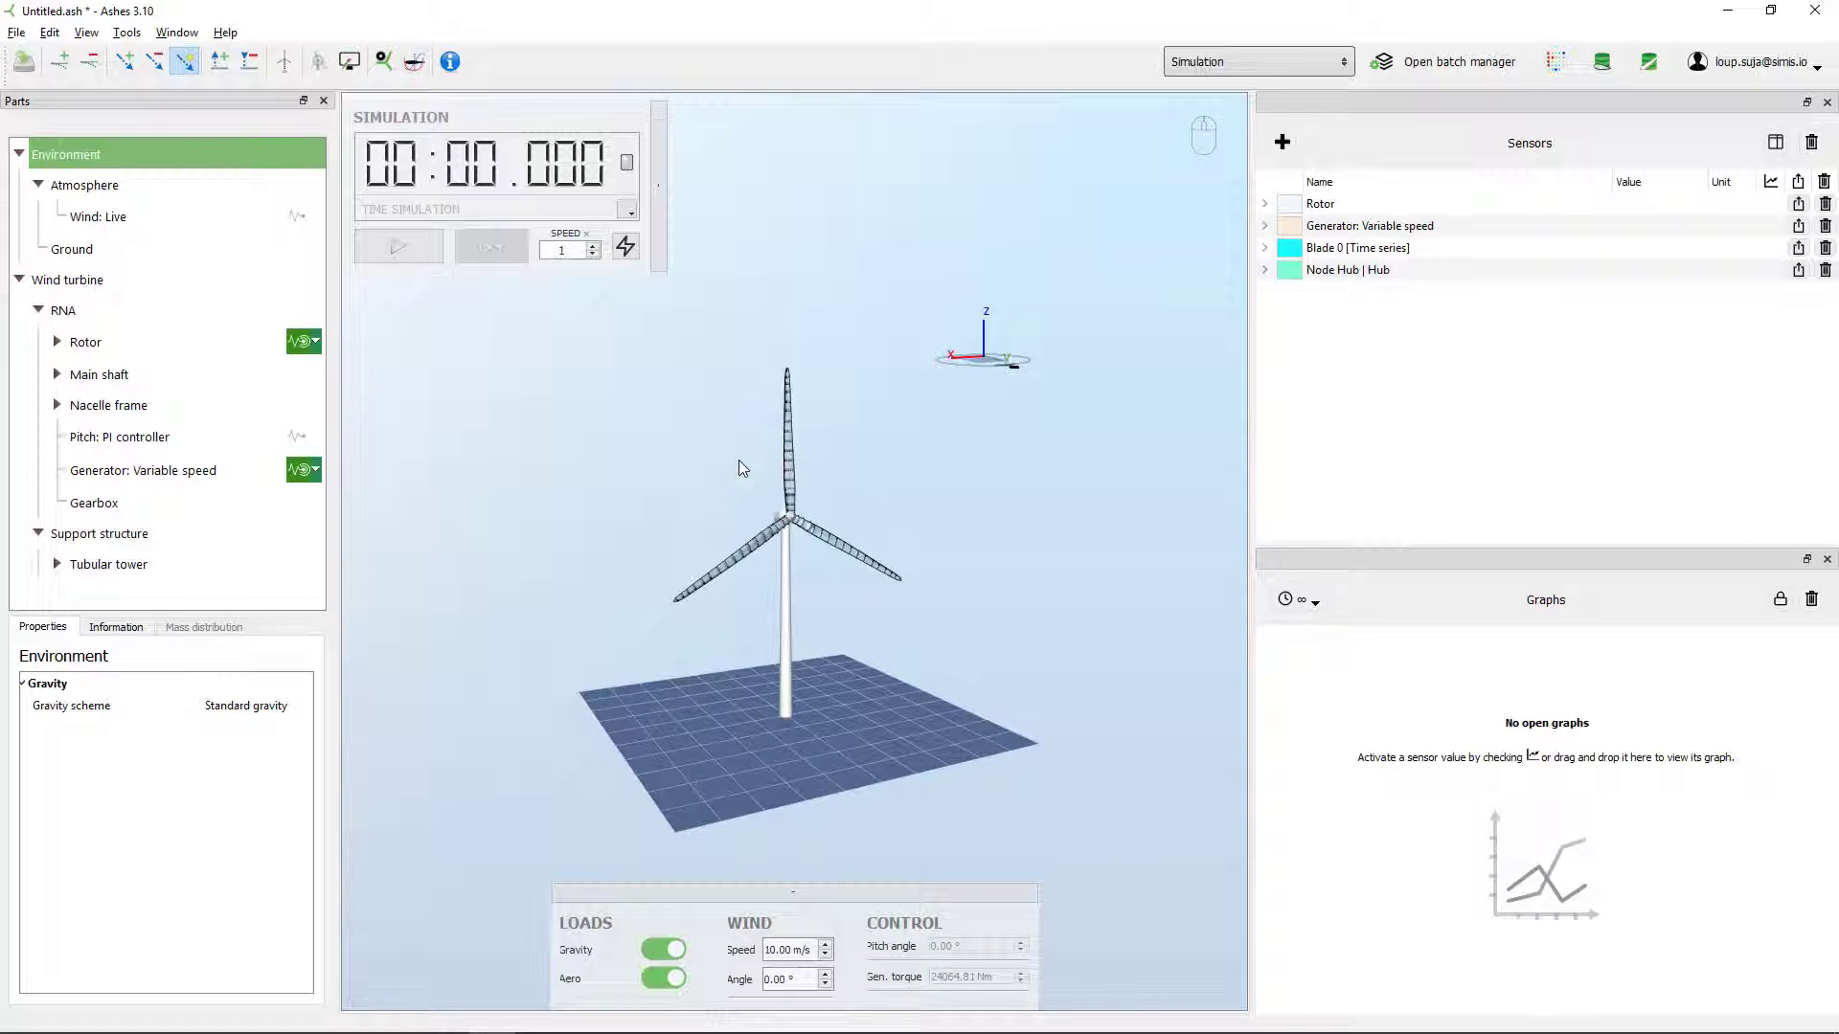
pyautogui.moveTo(740, 467)
pyautogui.mouseDown()
pyautogui.moveTo(711, 456)
pyautogui.moveTo(734, 454)
pyautogui.mouseUp()
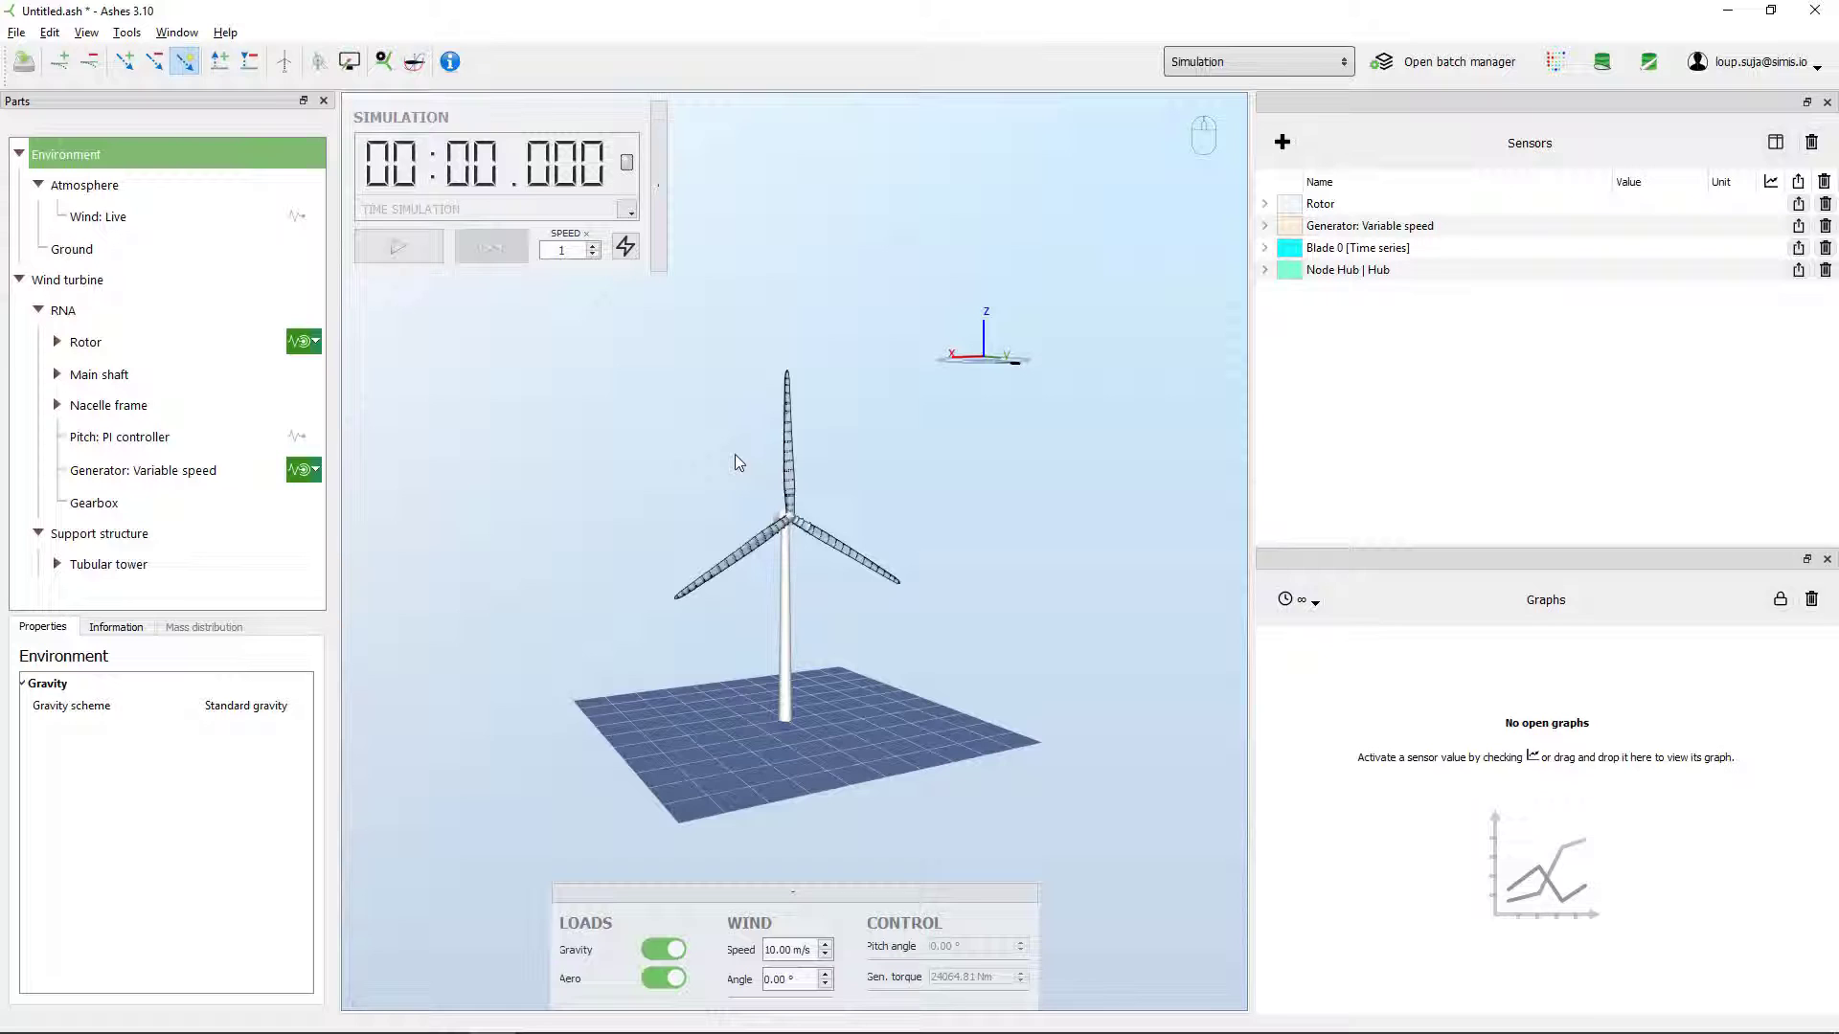
# - Open the Q&A forum from the Help menu, browse its 47 questions, then return to the turbine
pyautogui.click(227, 34)
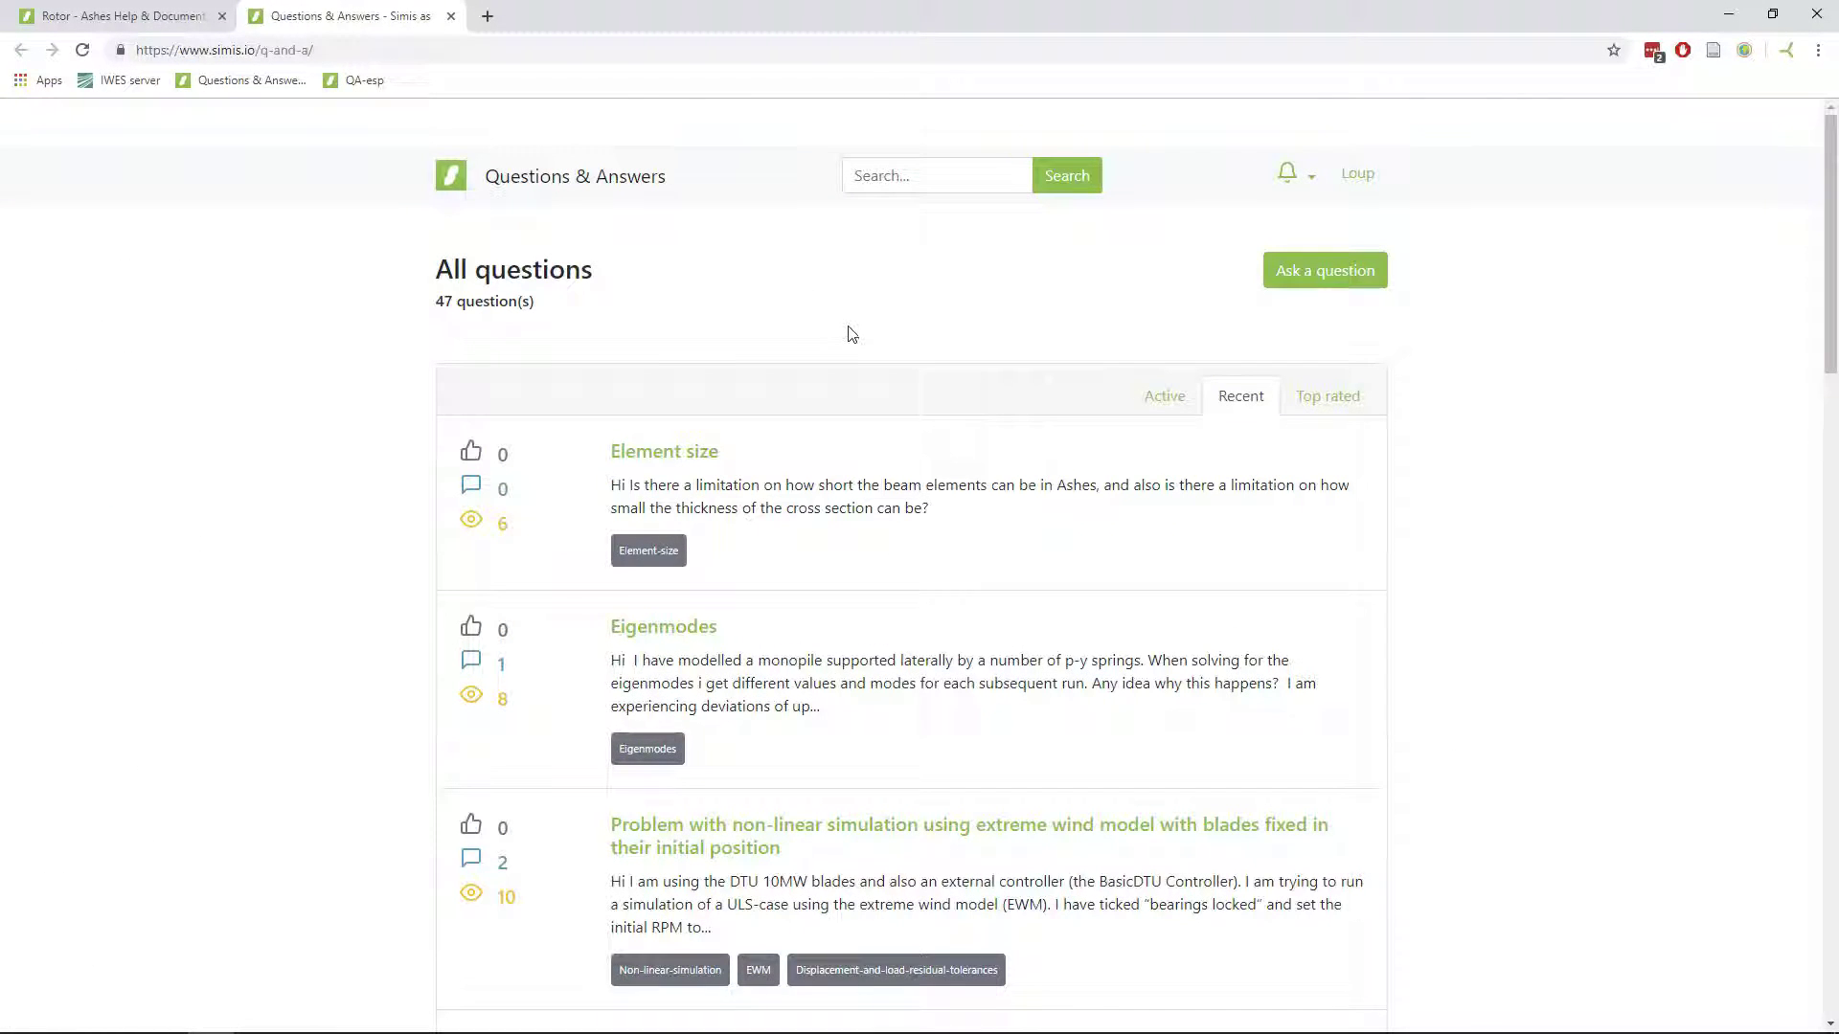
pyautogui.scroll(-2, 852, 333)
pyautogui.scroll(-9, 850, 325)
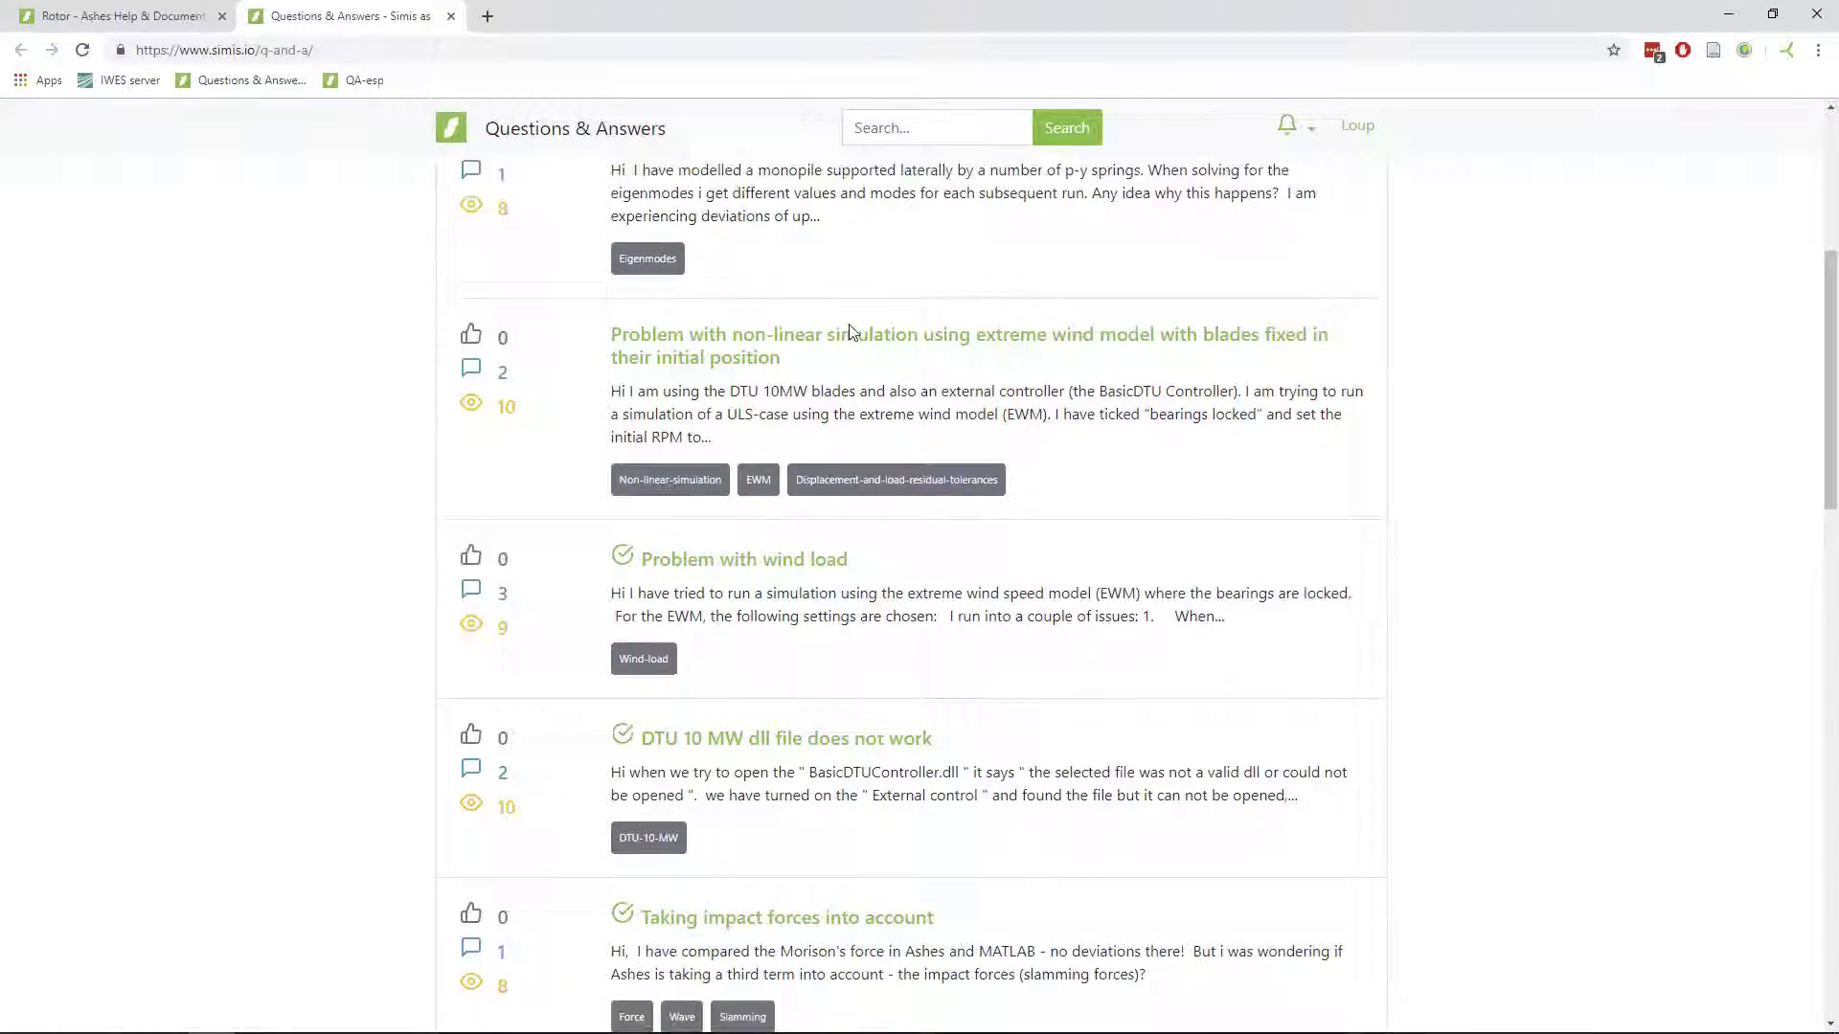
pyautogui.scroll(-11, 852, 325)
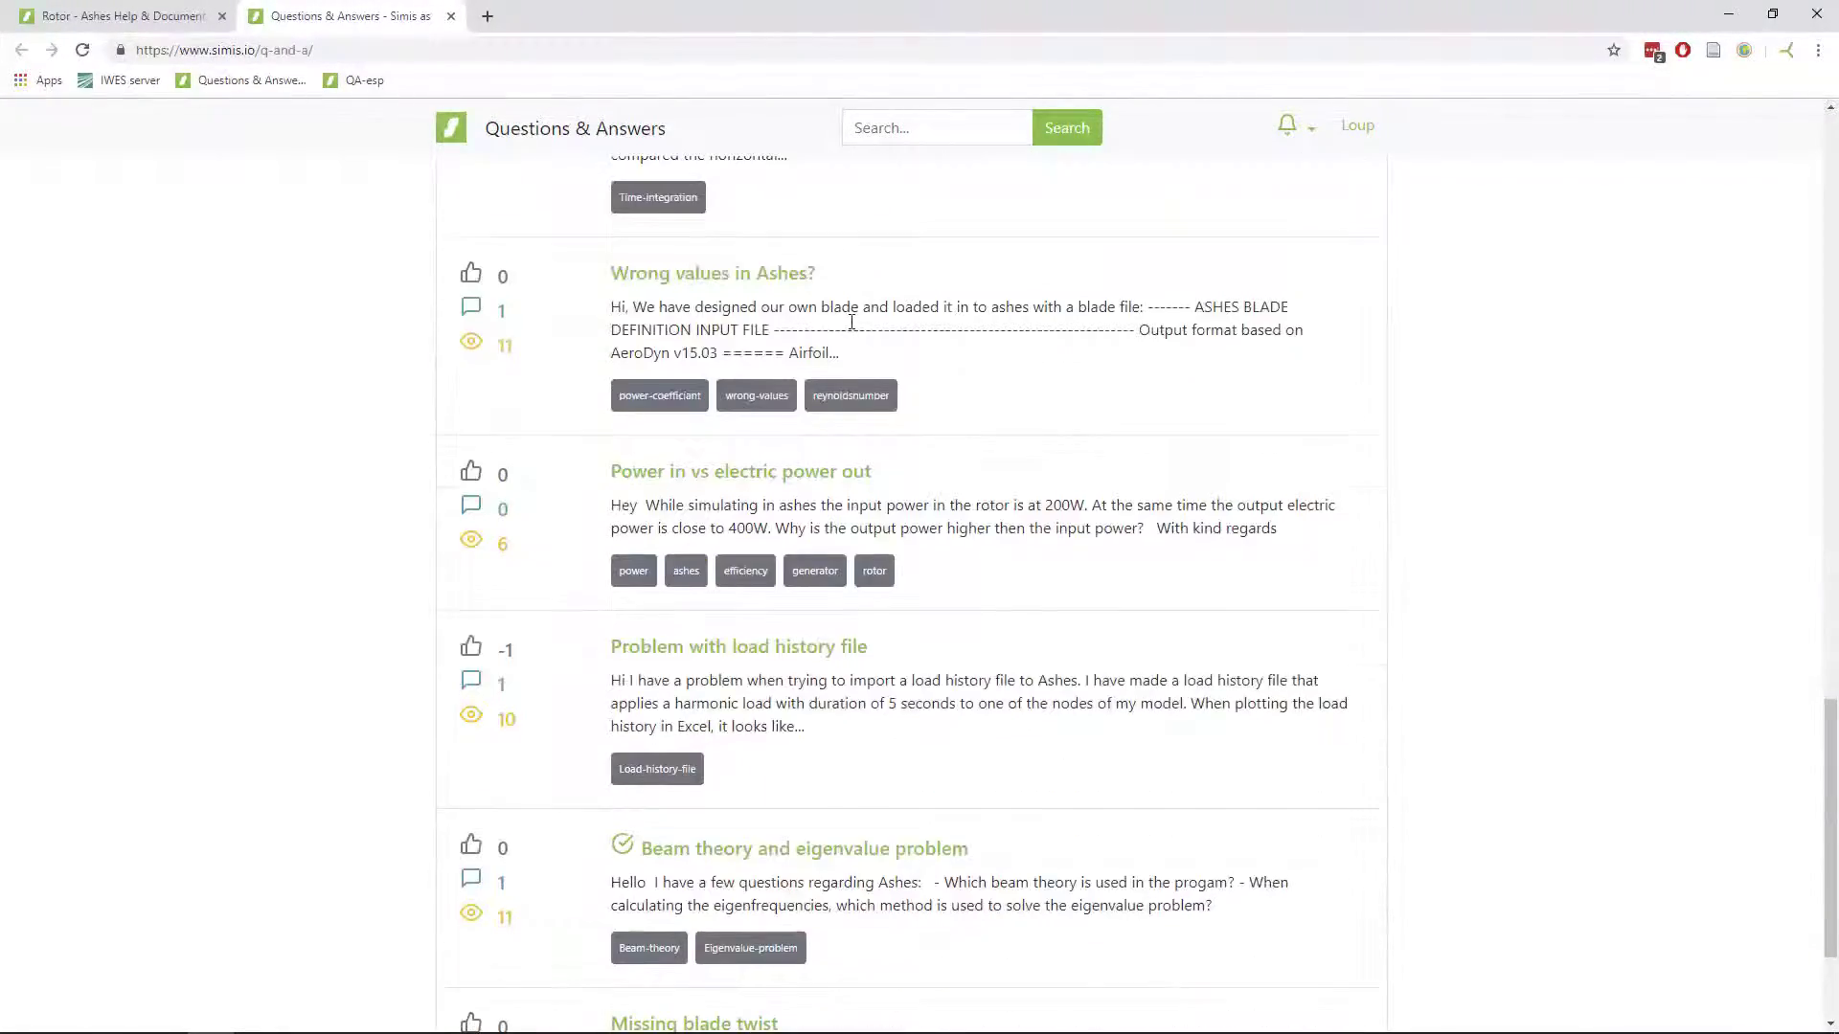
pyautogui.scroll(3, 850, 319)
pyautogui.scroll(5, 851, 319)
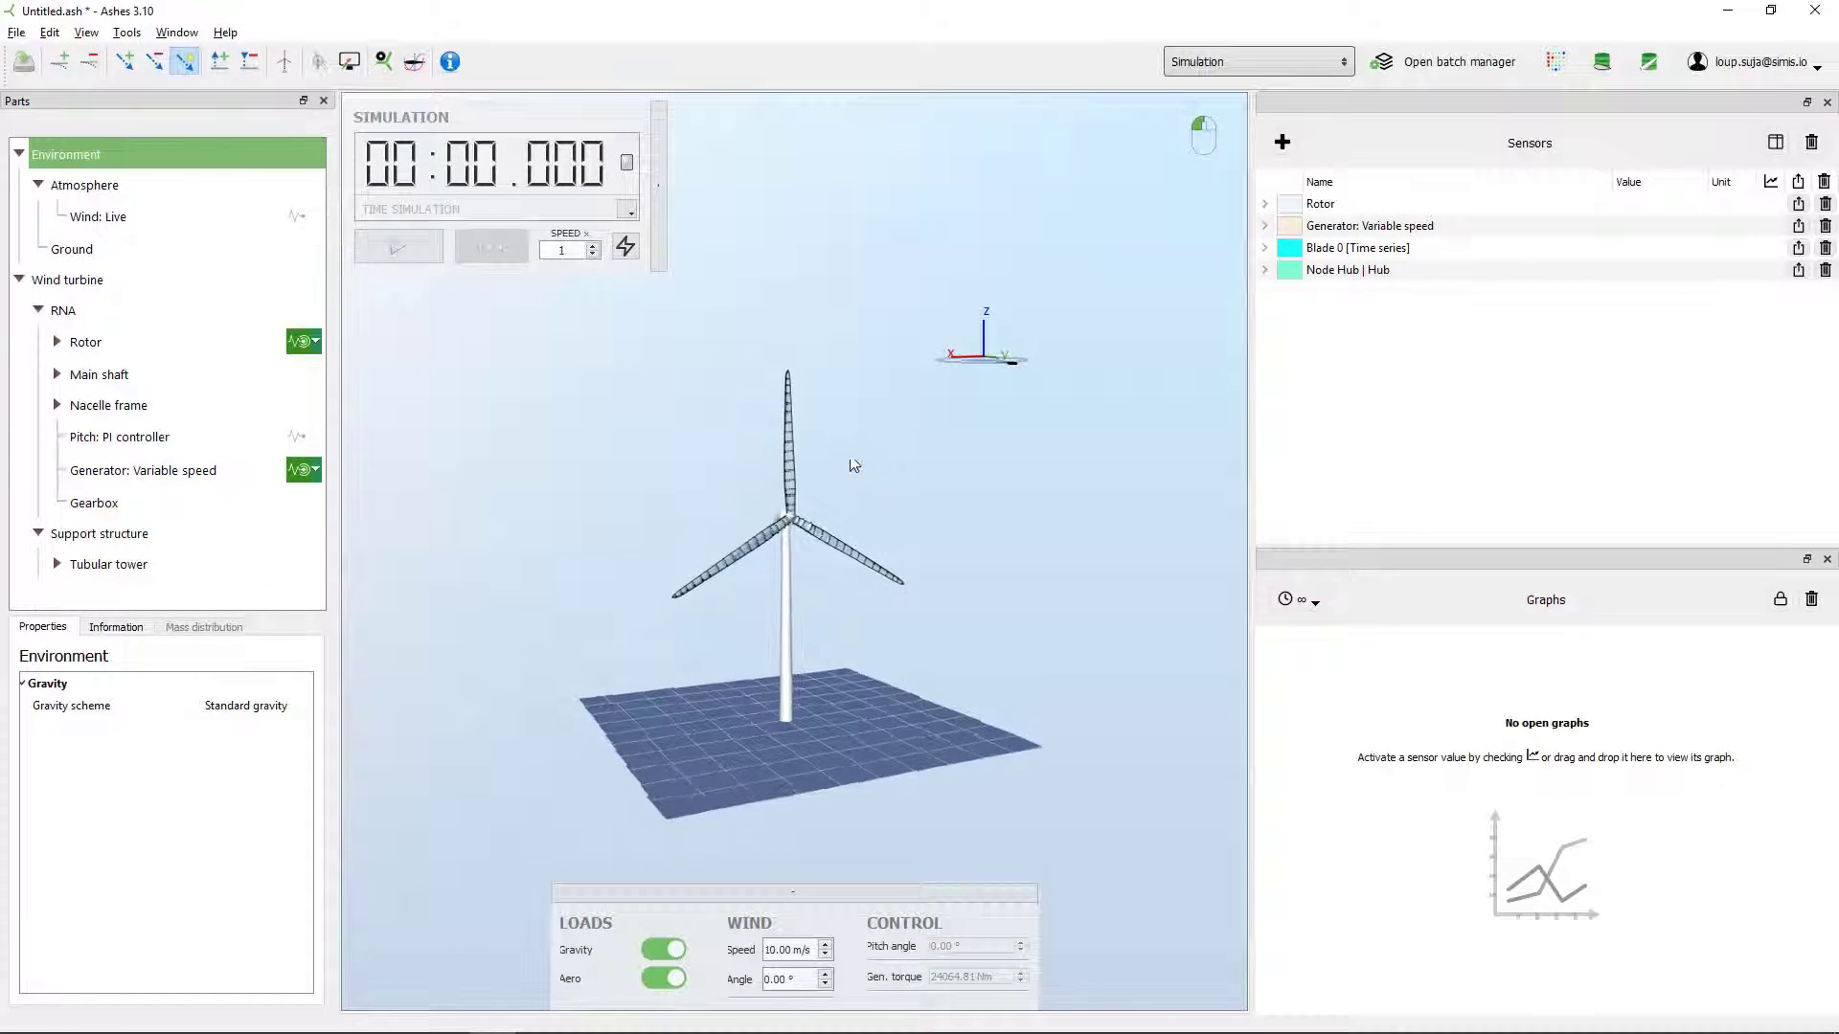
pyautogui.moveTo(854, 465); pyautogui.dragTo(807, 484)
# - Inspect the Atmosphere, wind turbine and environment properties in the Parts tree
pyautogui.scroll(5, 808, 479)
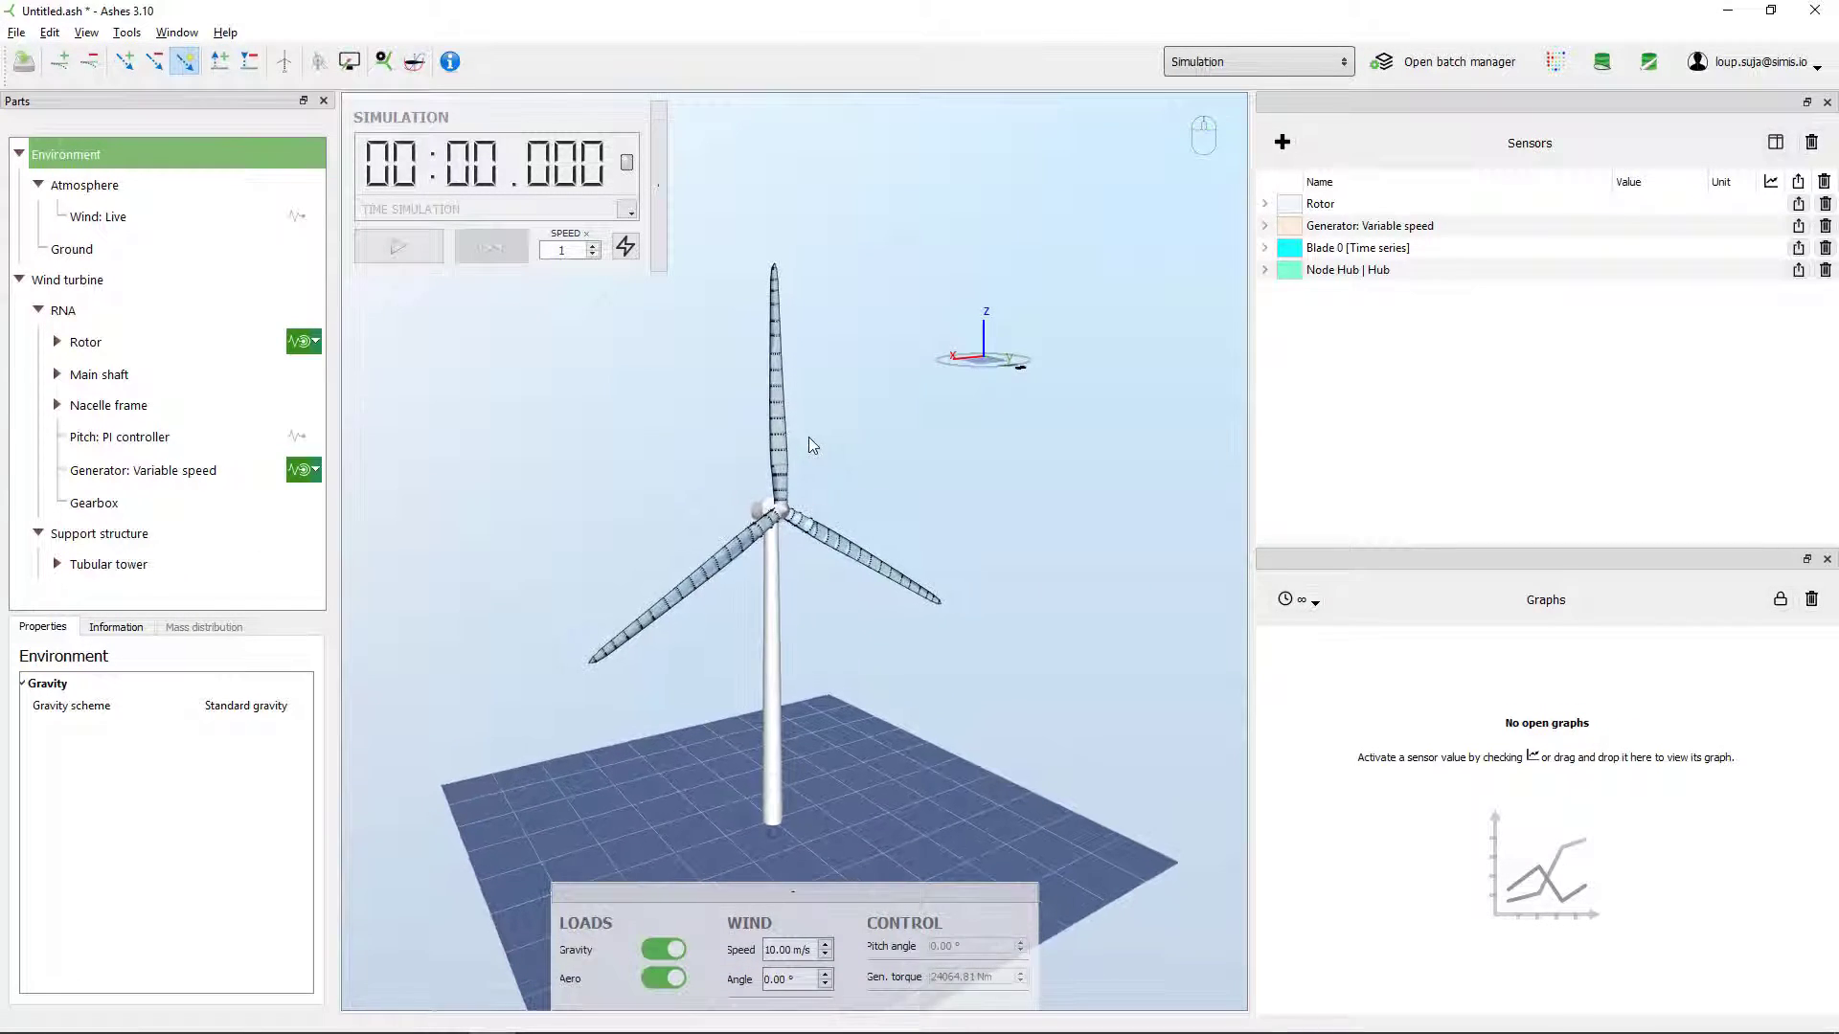
pyautogui.scroll(-3, 813, 439)
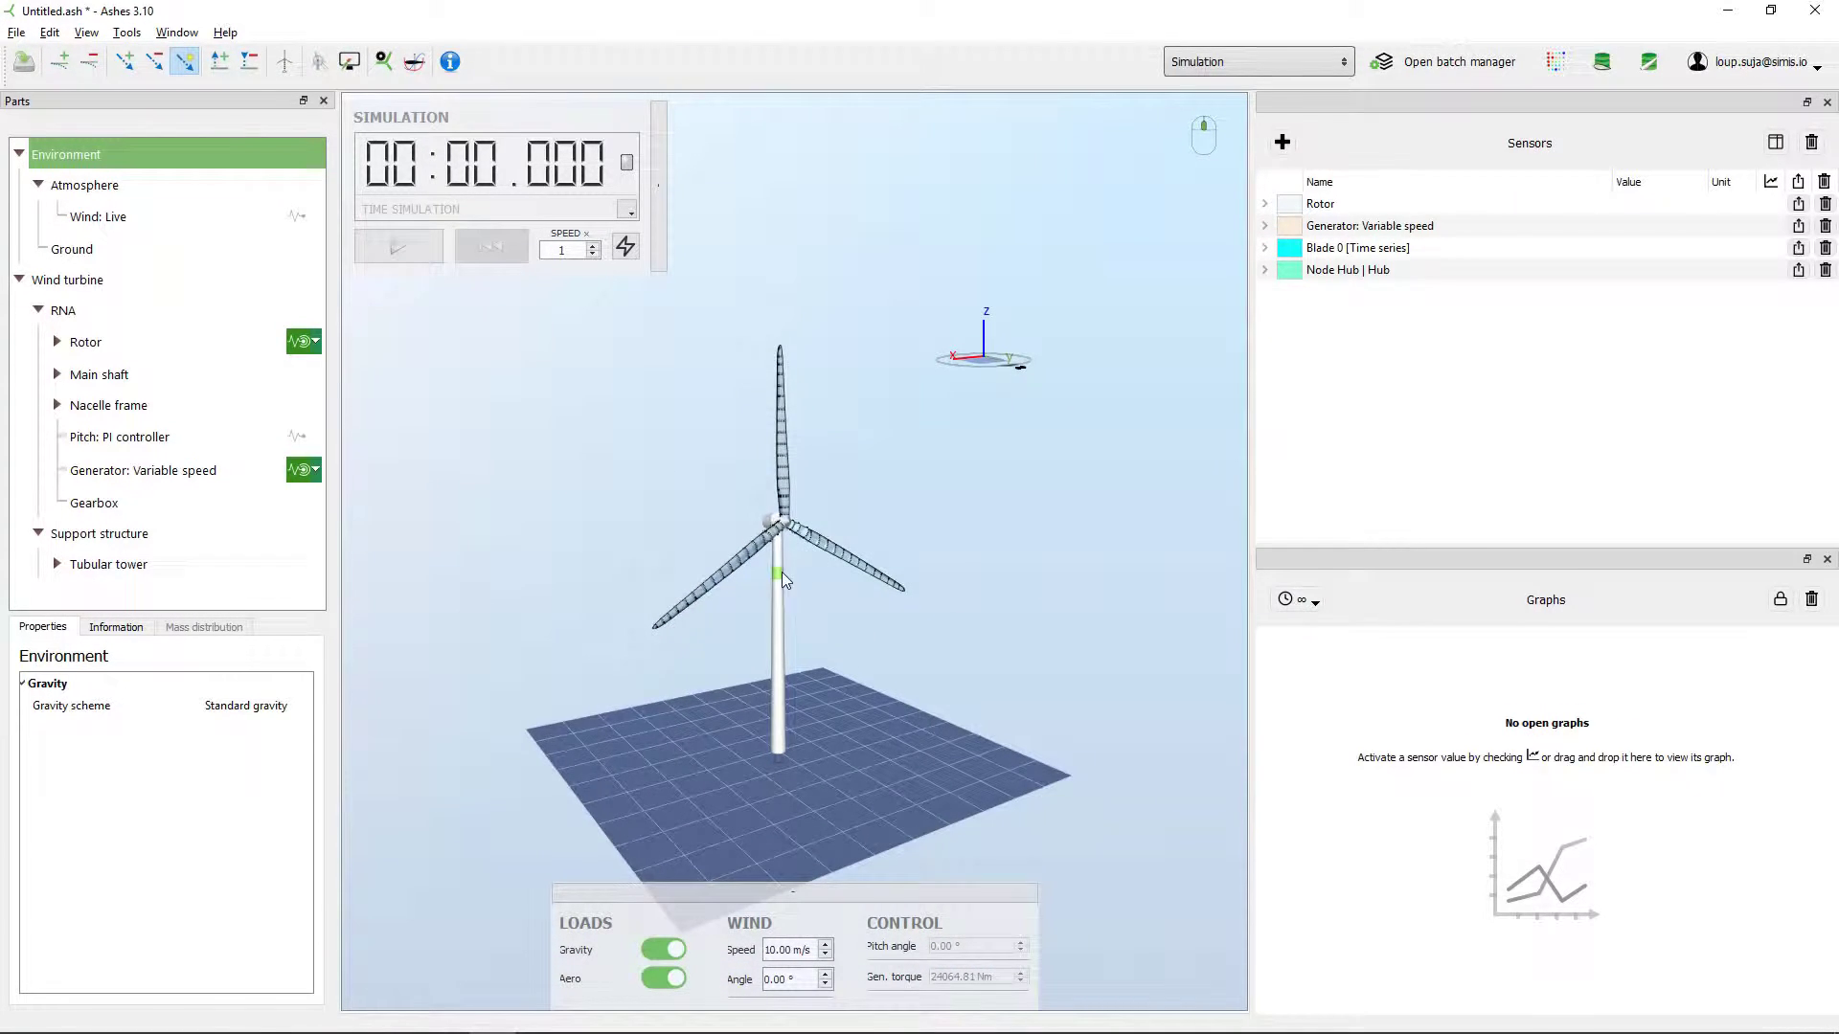
pyautogui.moveTo(781, 572); pyautogui.dragTo(822, 587)
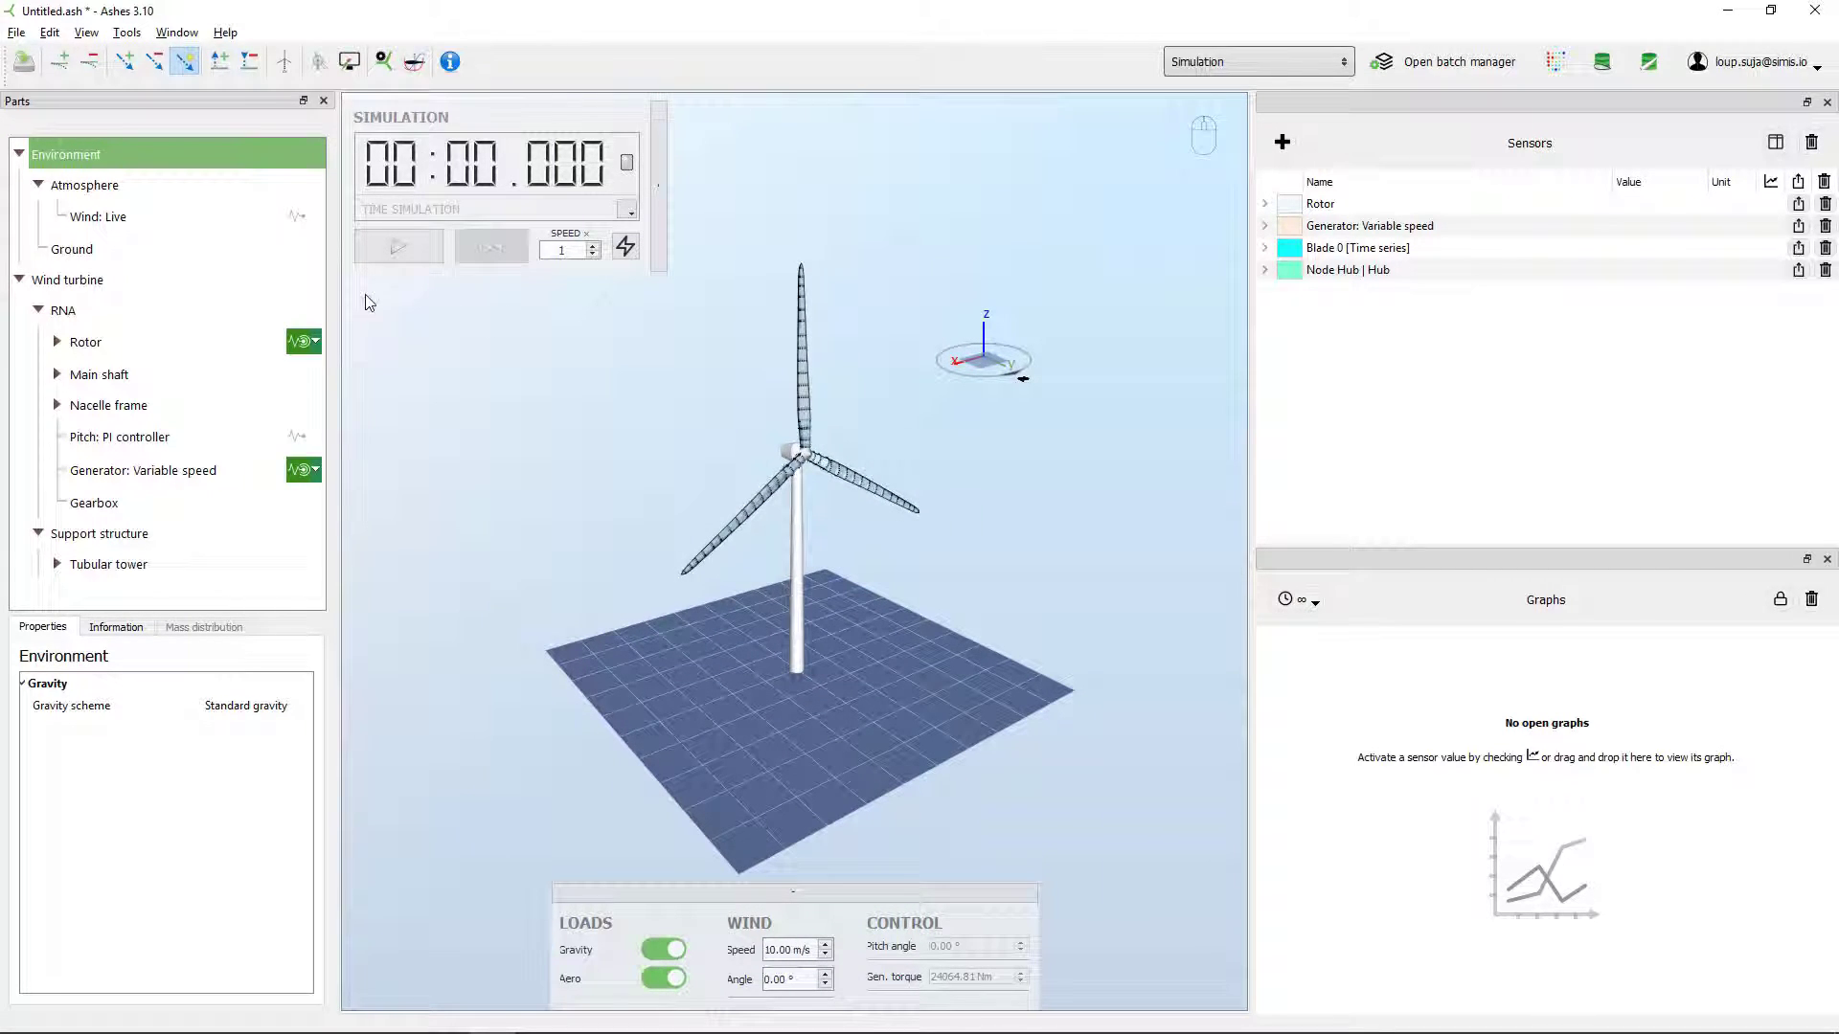
pyautogui.click(96, 187)
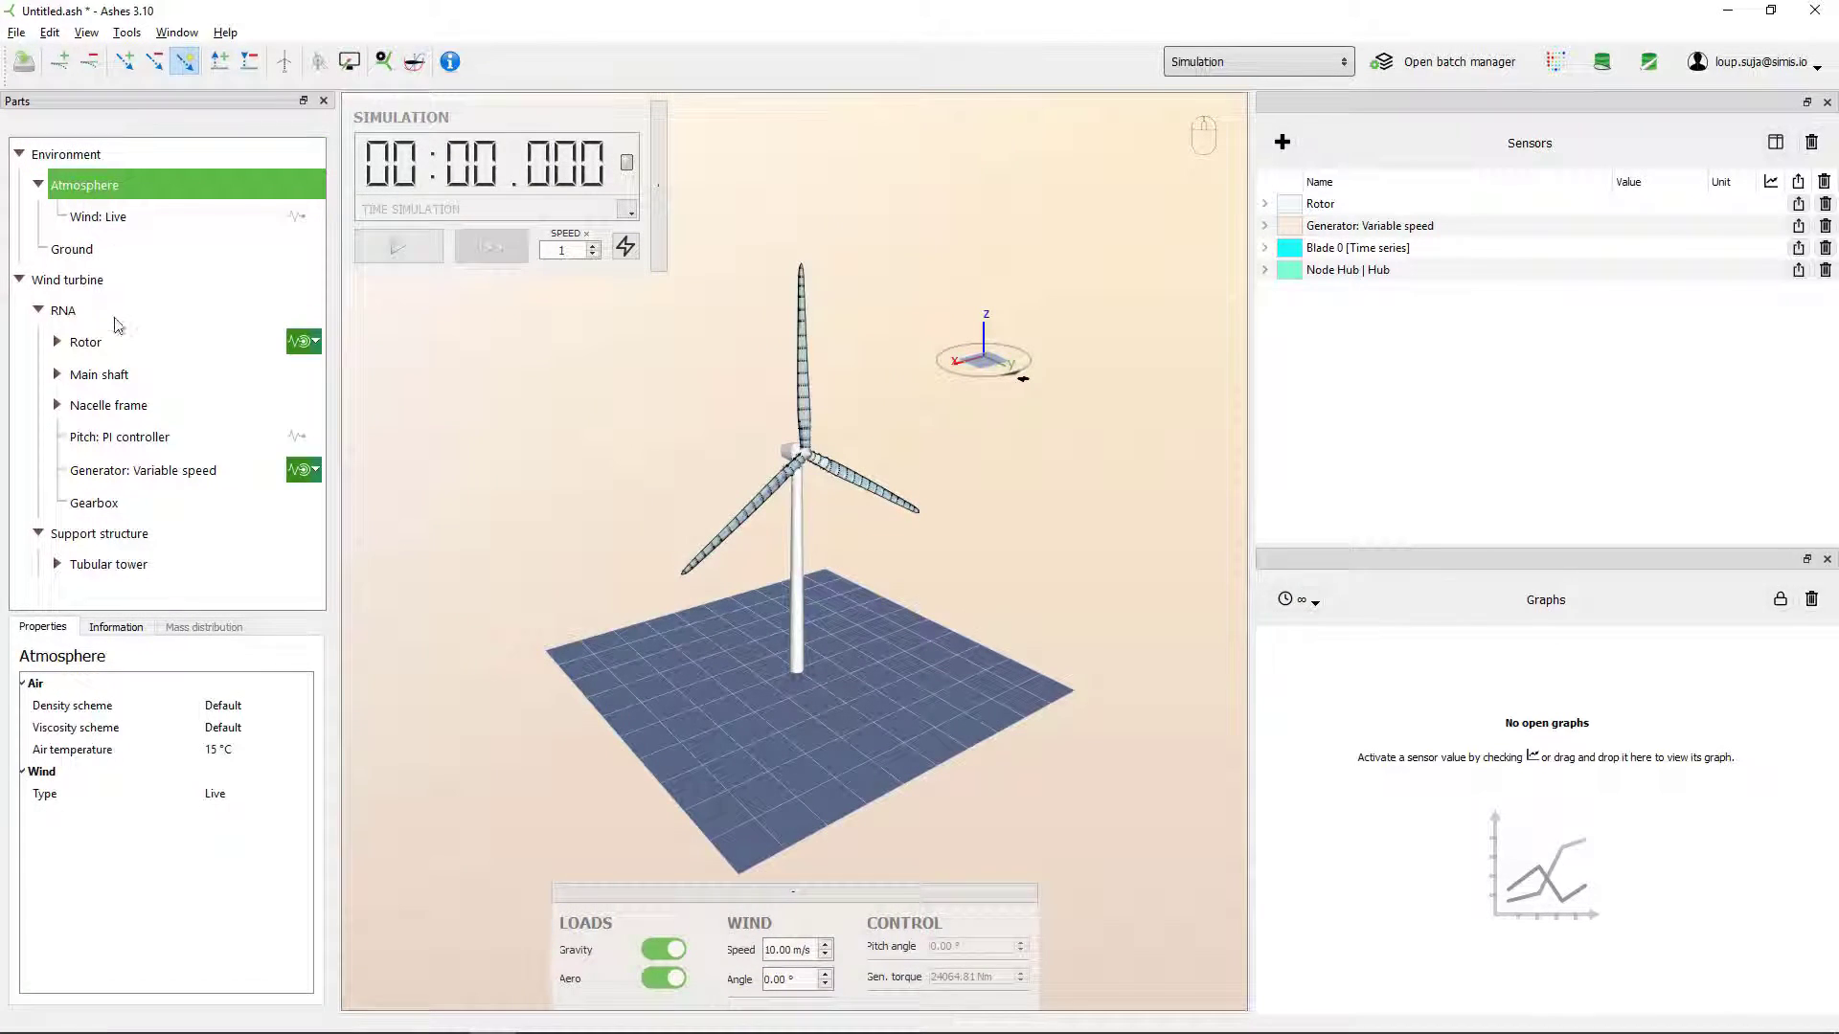
pyautogui.click(85, 280)
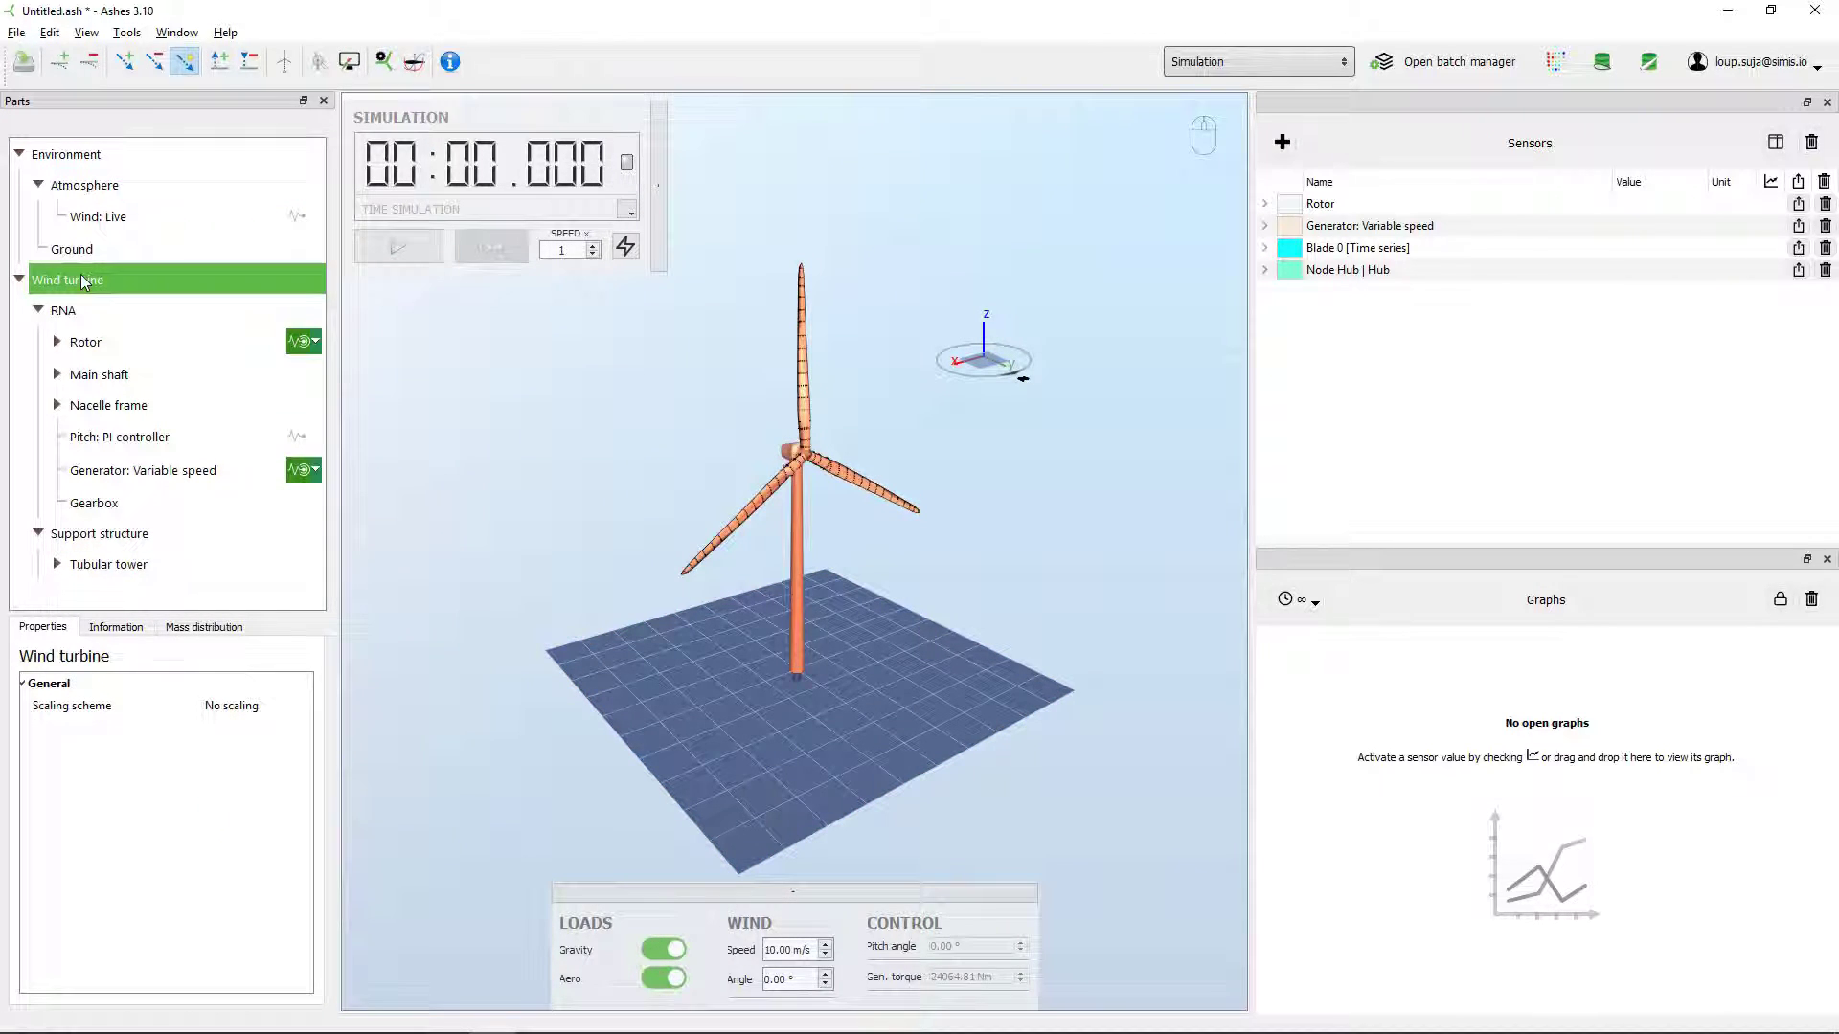
pyautogui.click(85, 159)
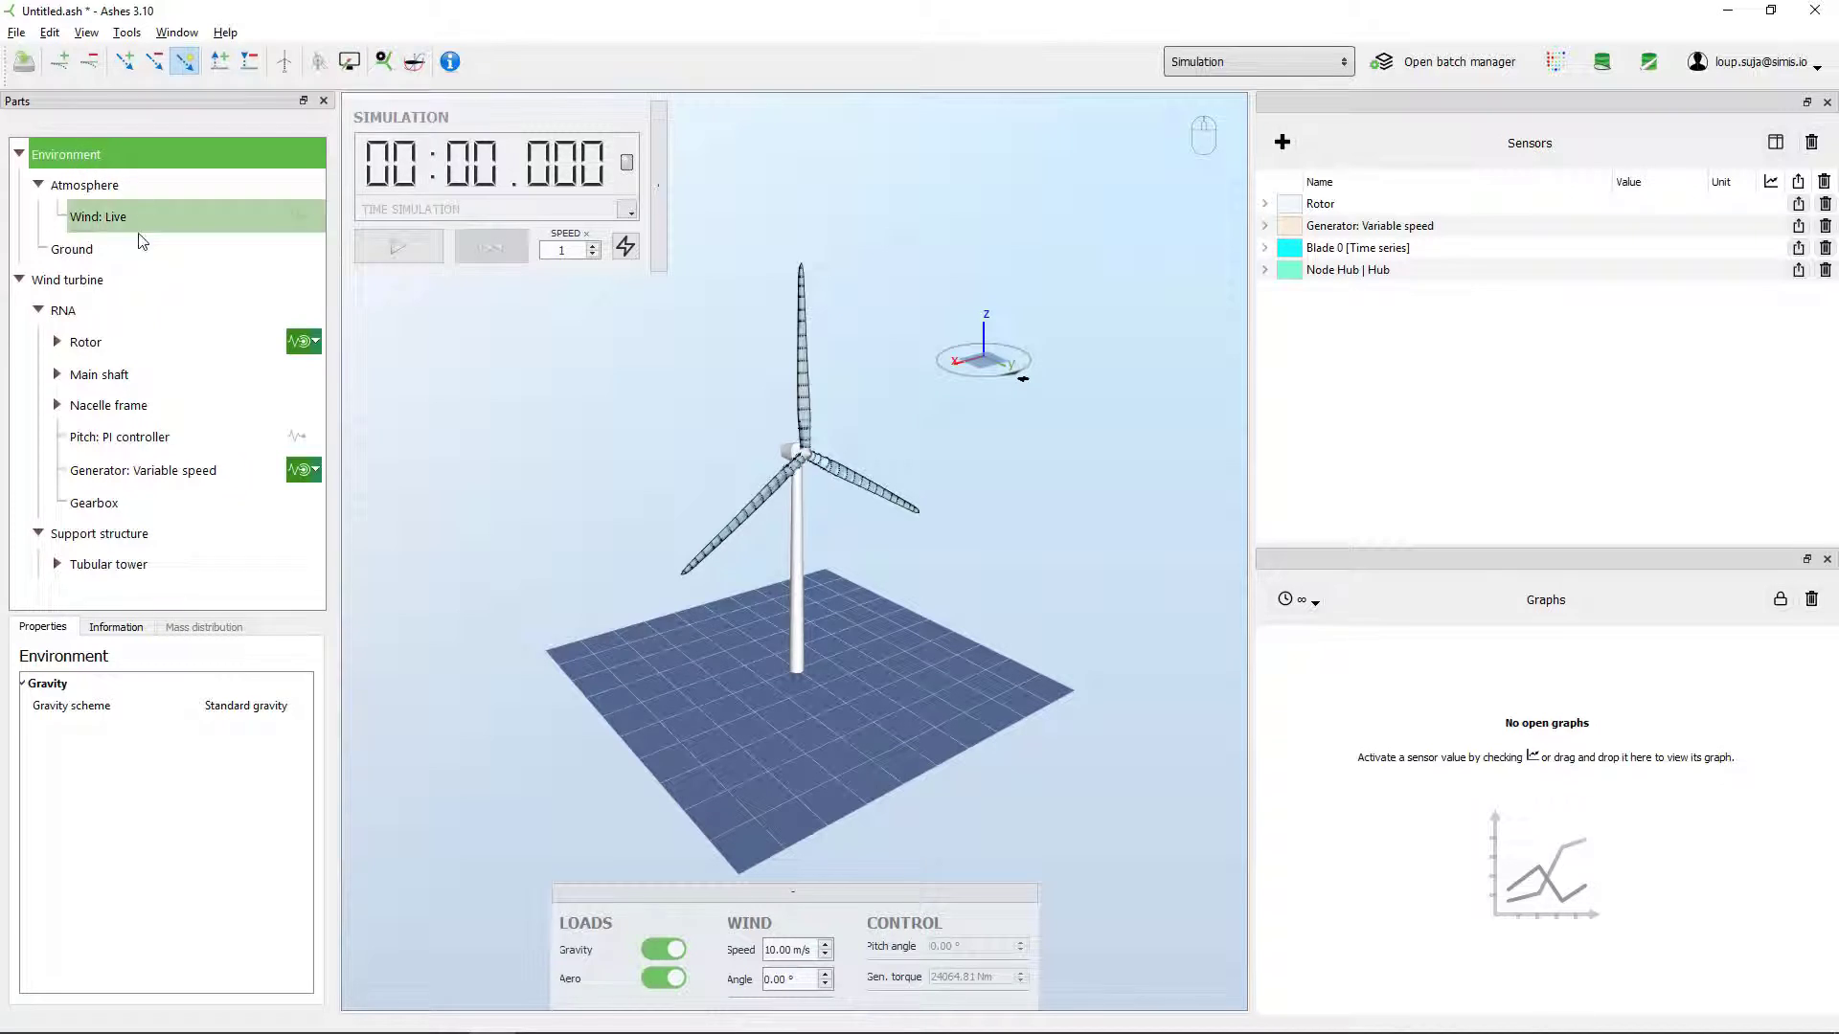
# - Set the Rotor's Number of blades to 5
pyautogui.click(114, 346)
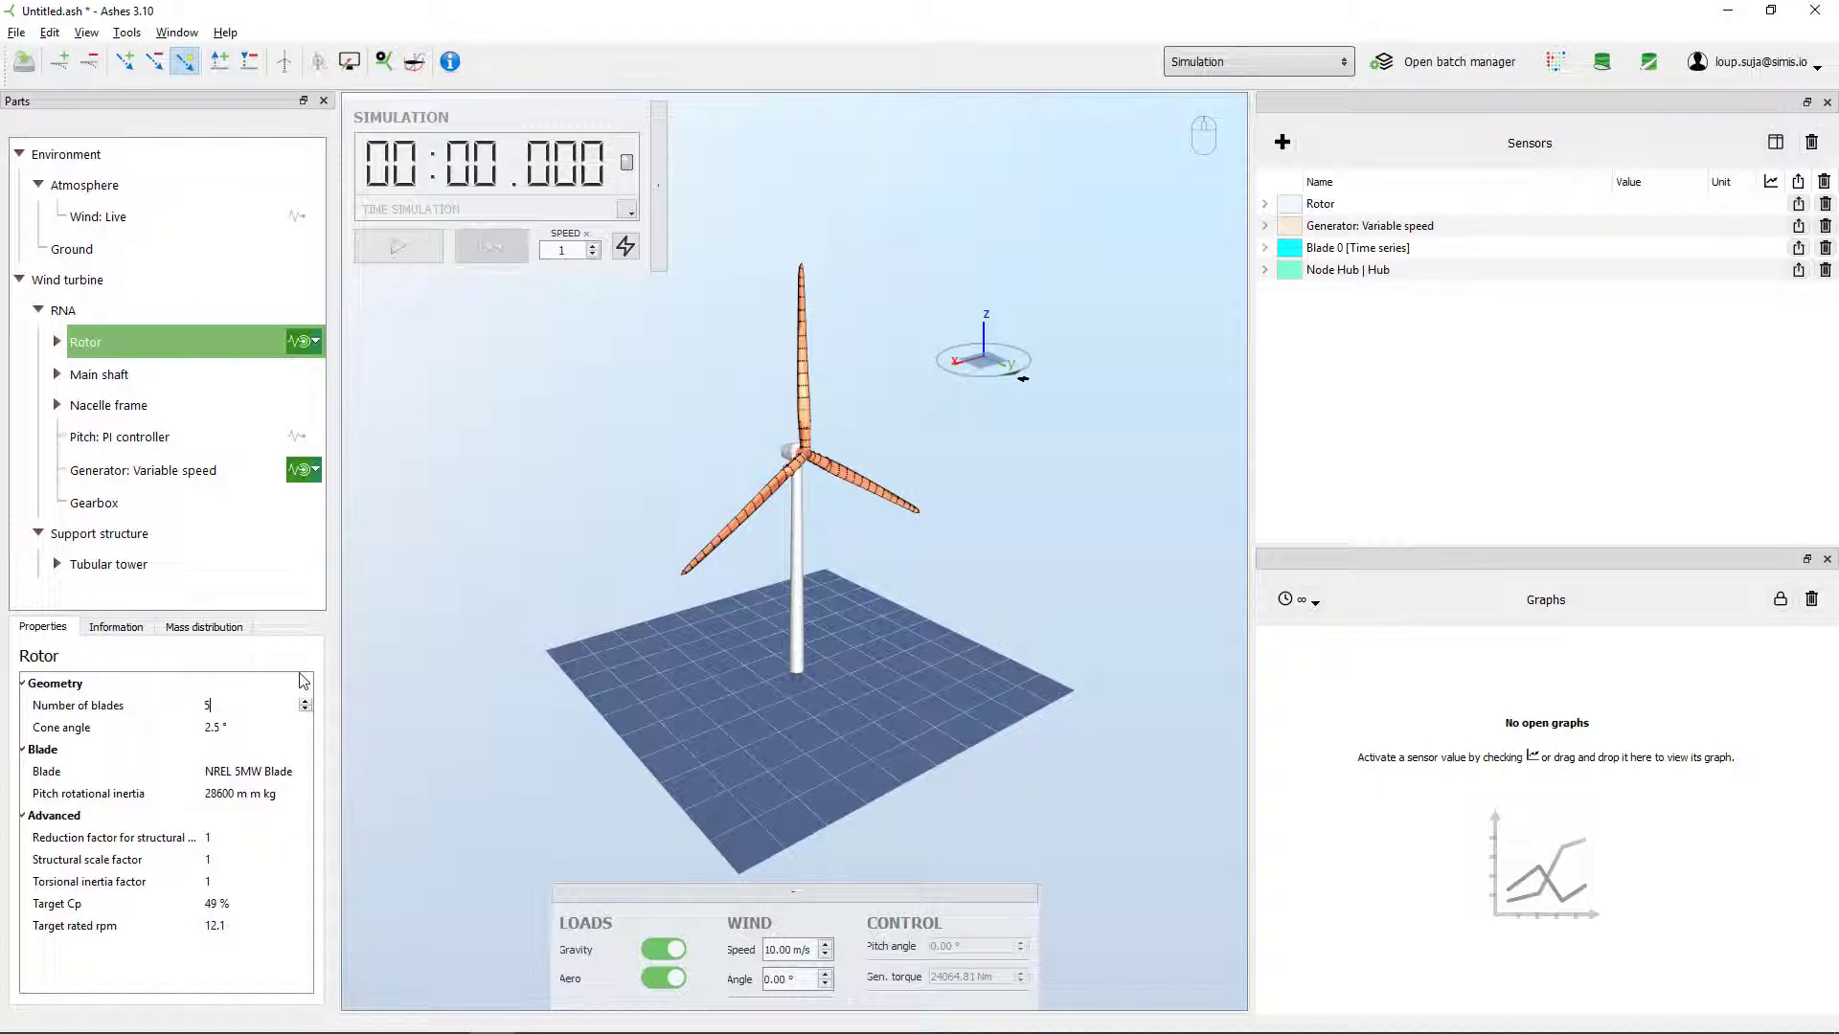
pyautogui.write('5')
pyautogui.press('Return')
pyautogui.moveTo(921, 577); pyautogui.dragTo(725, 421)
# - Run the five-bladed turbine simulation and expand the Rotor sensor group into its channels
pyautogui.moveTo(971, 563); pyautogui.dragTo(681, 376)
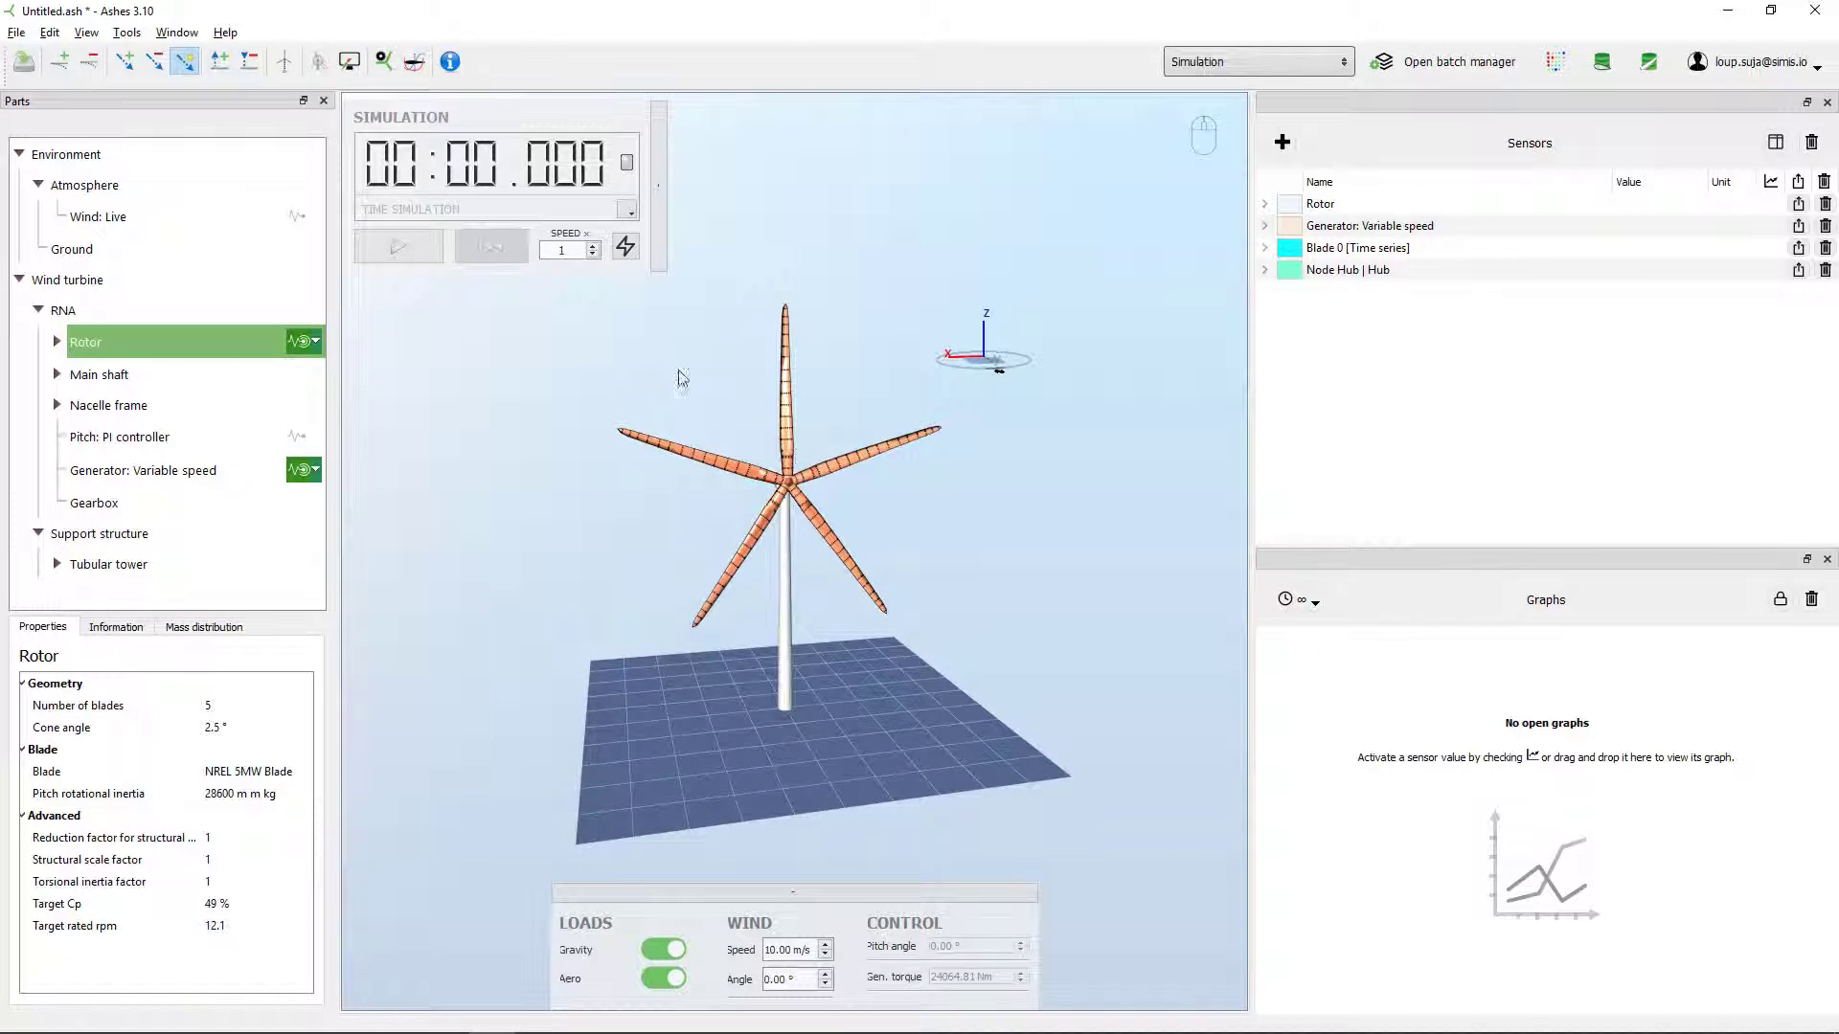
pyautogui.click(402, 247)
pyautogui.moveTo(776, 608); pyautogui.dragTo(897, 507)
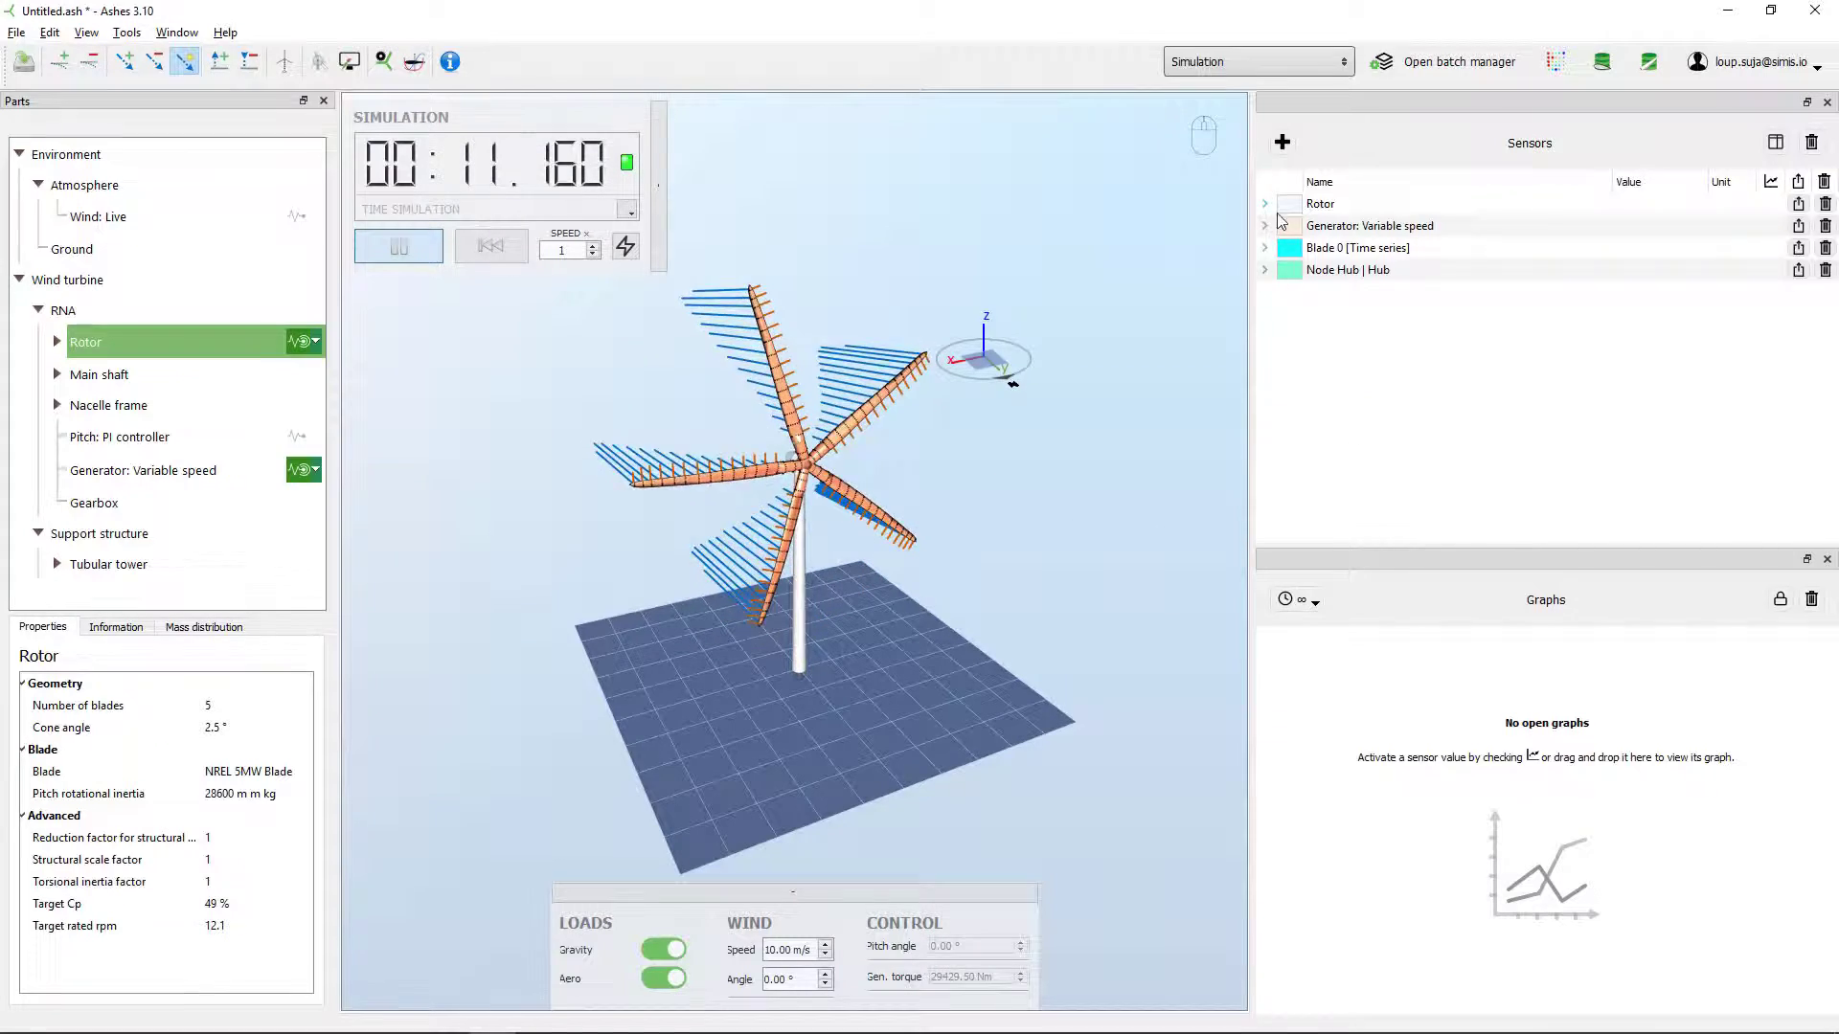
pyautogui.click(1385, 211)
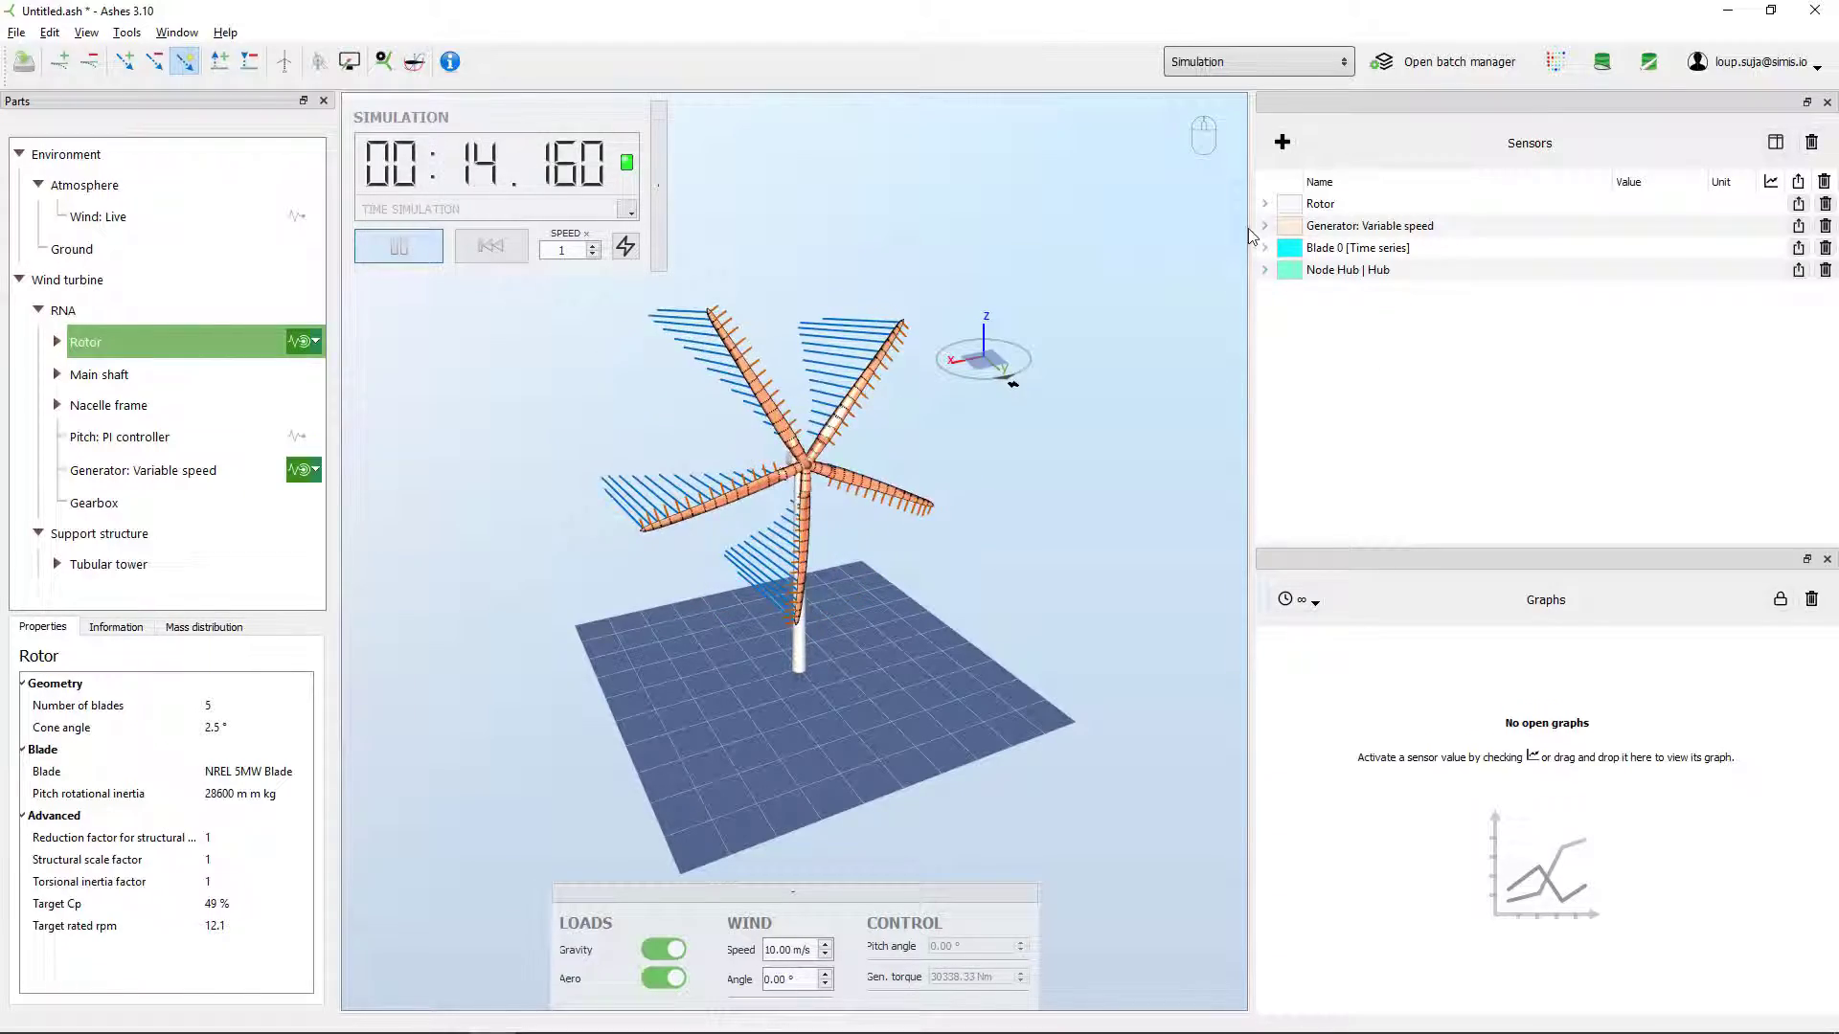
pyautogui.click(1264, 203)
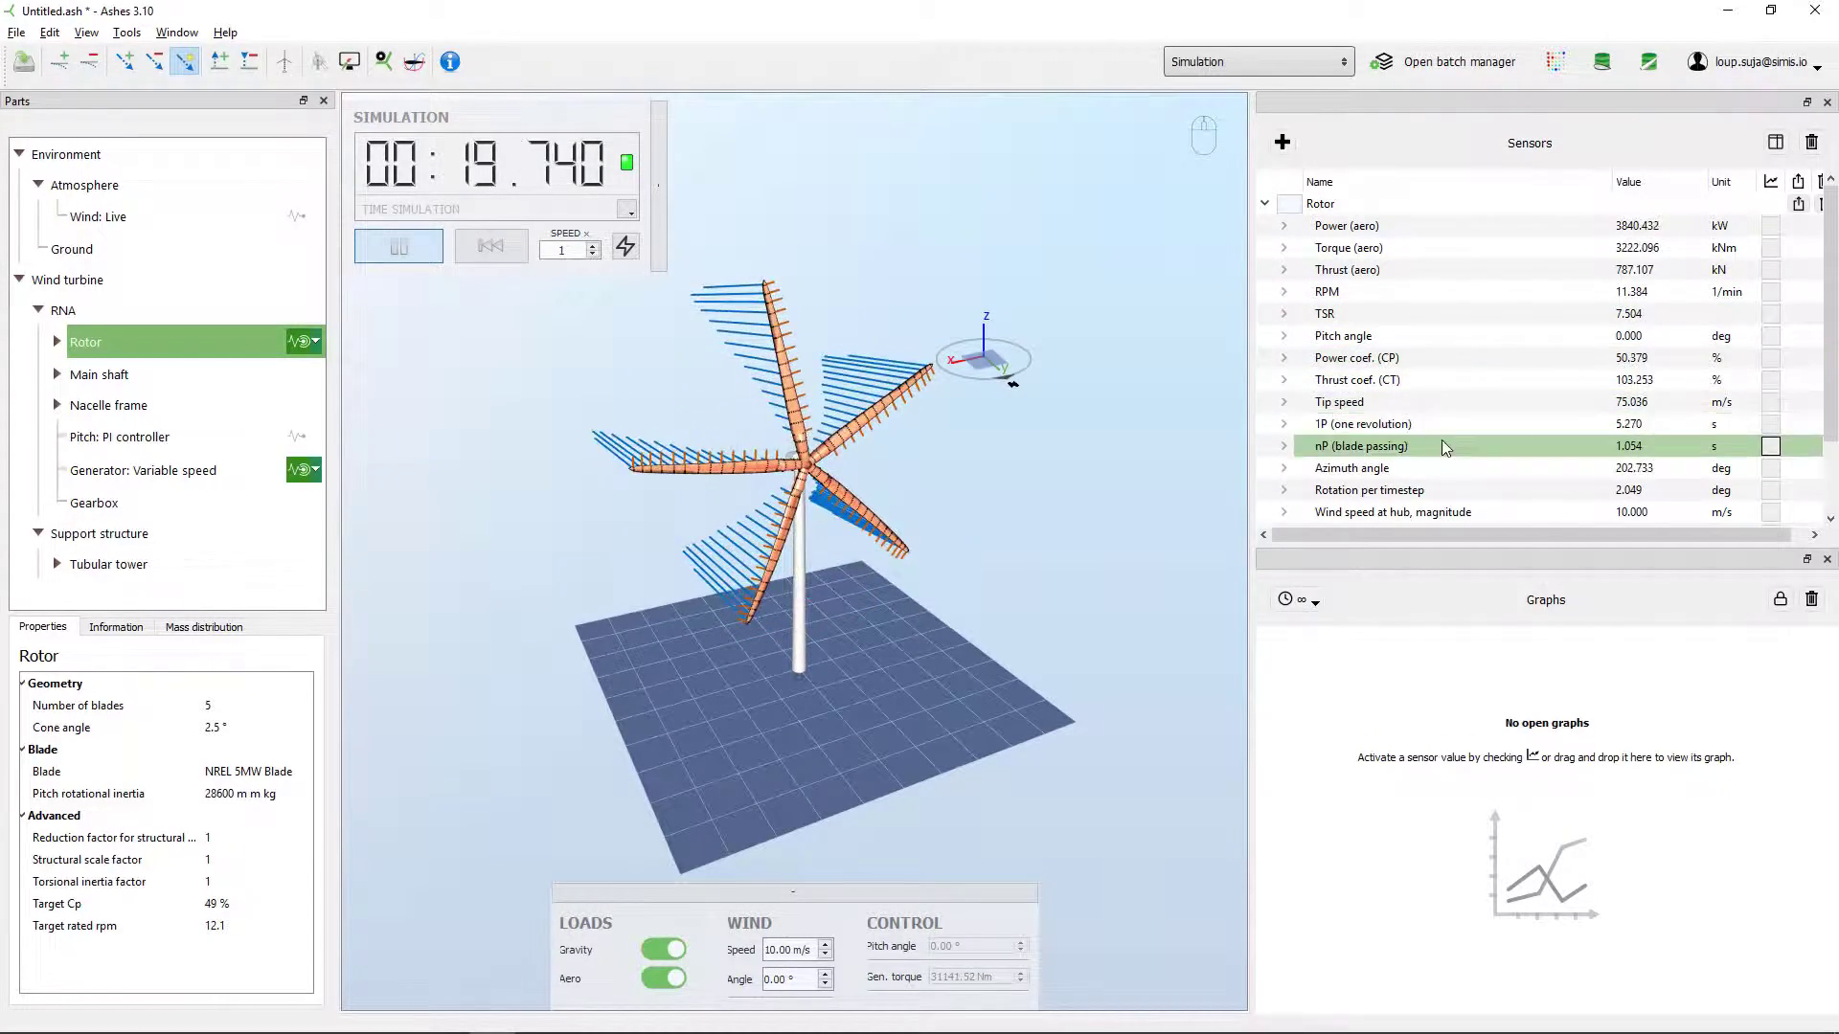
pyautogui.scroll(-2, 1445, 447)
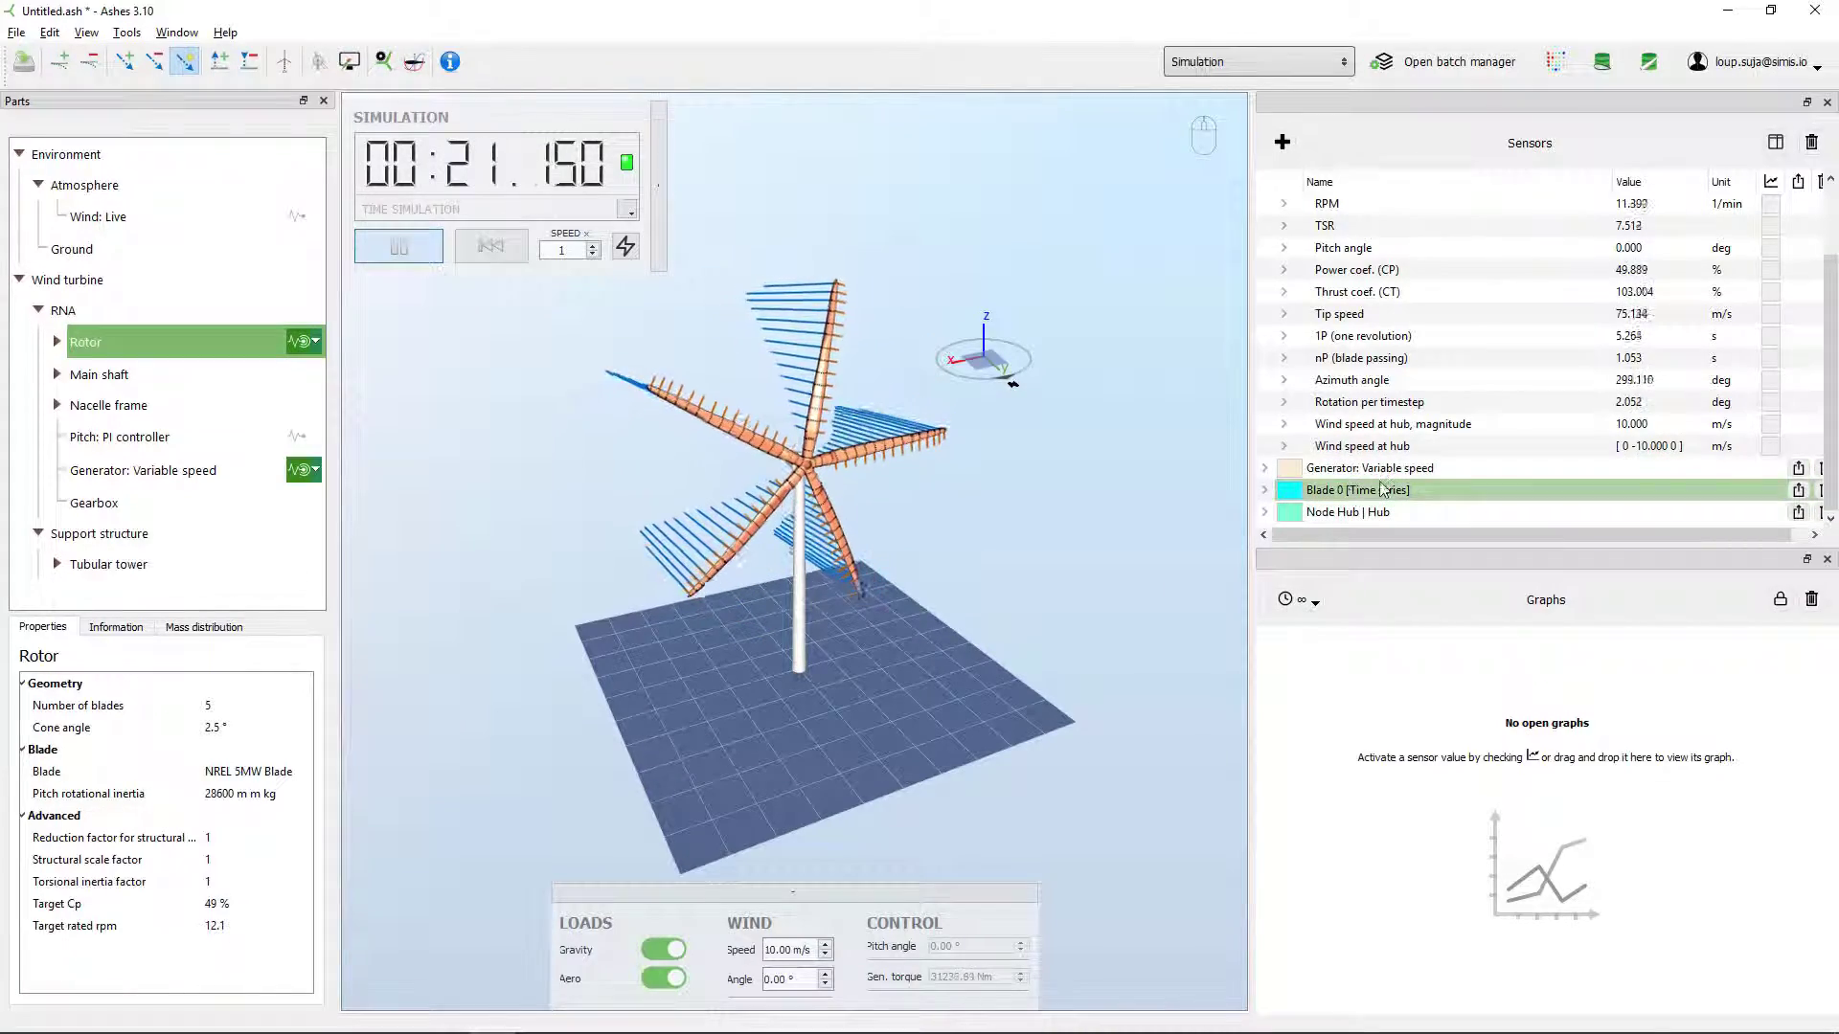
pyautogui.scroll(3, 1379, 470)
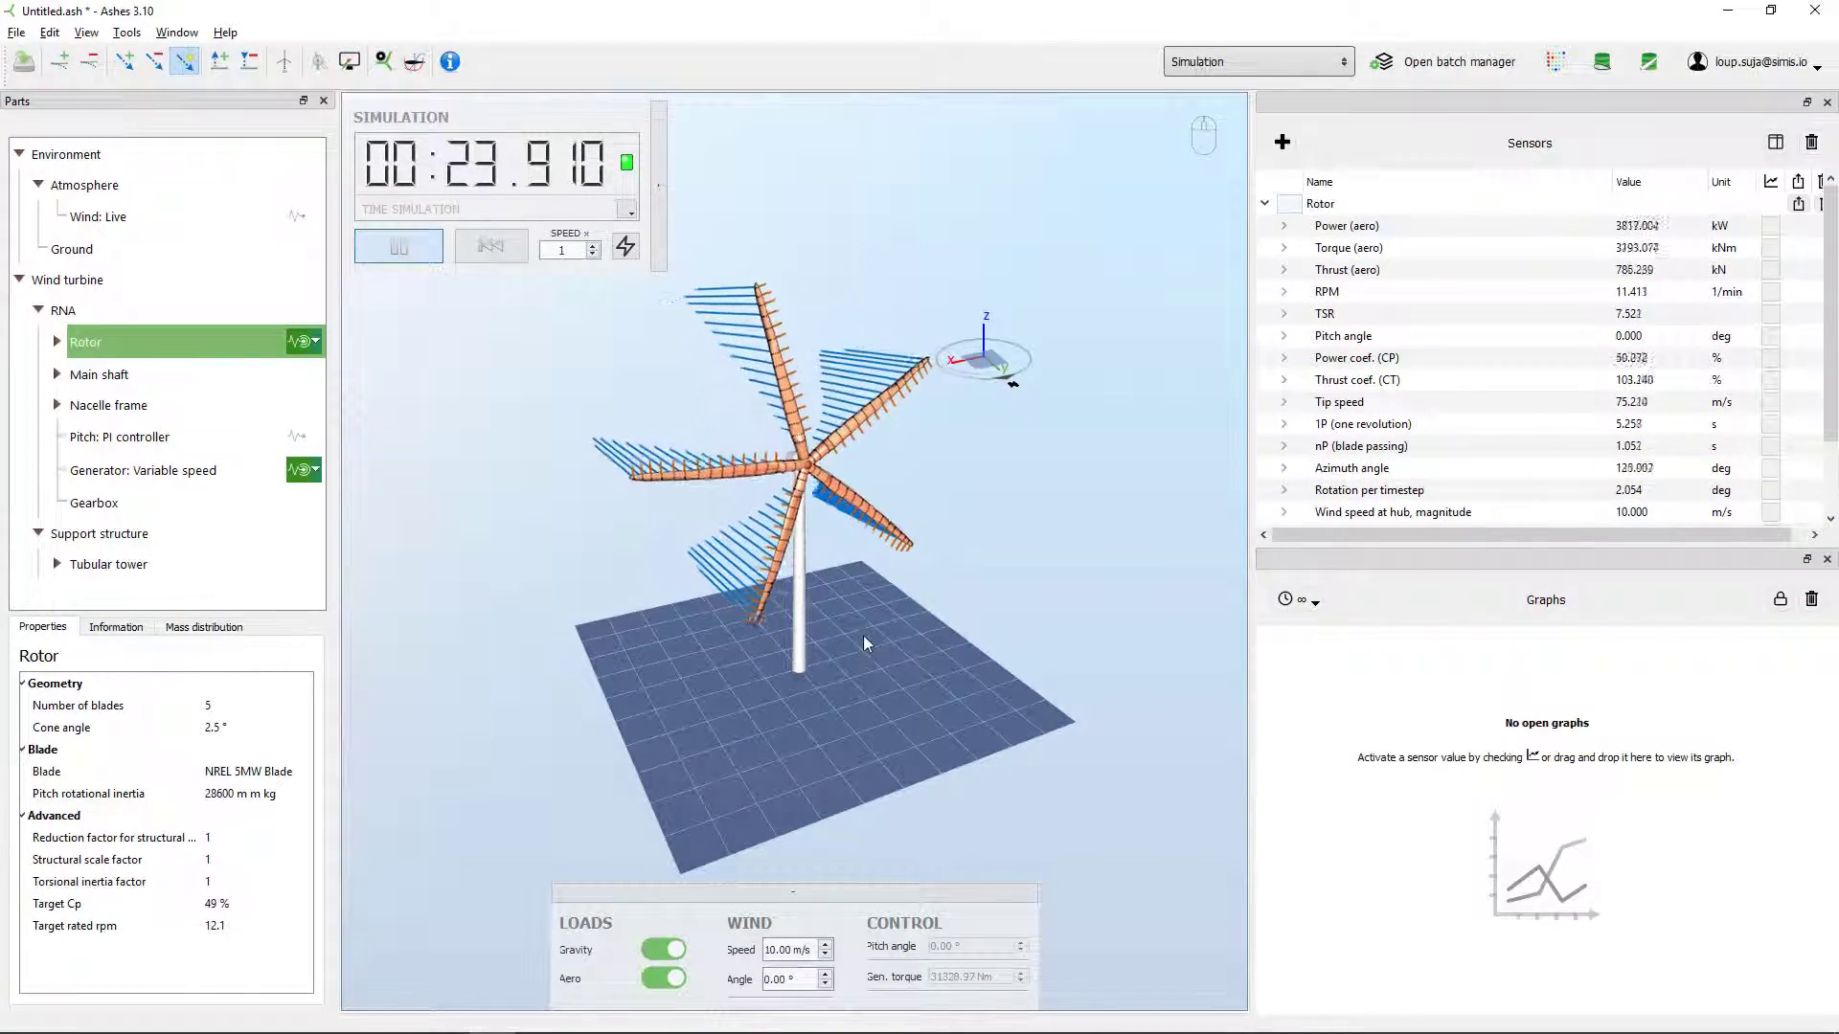
pyautogui.scroll(4, 852, 574)
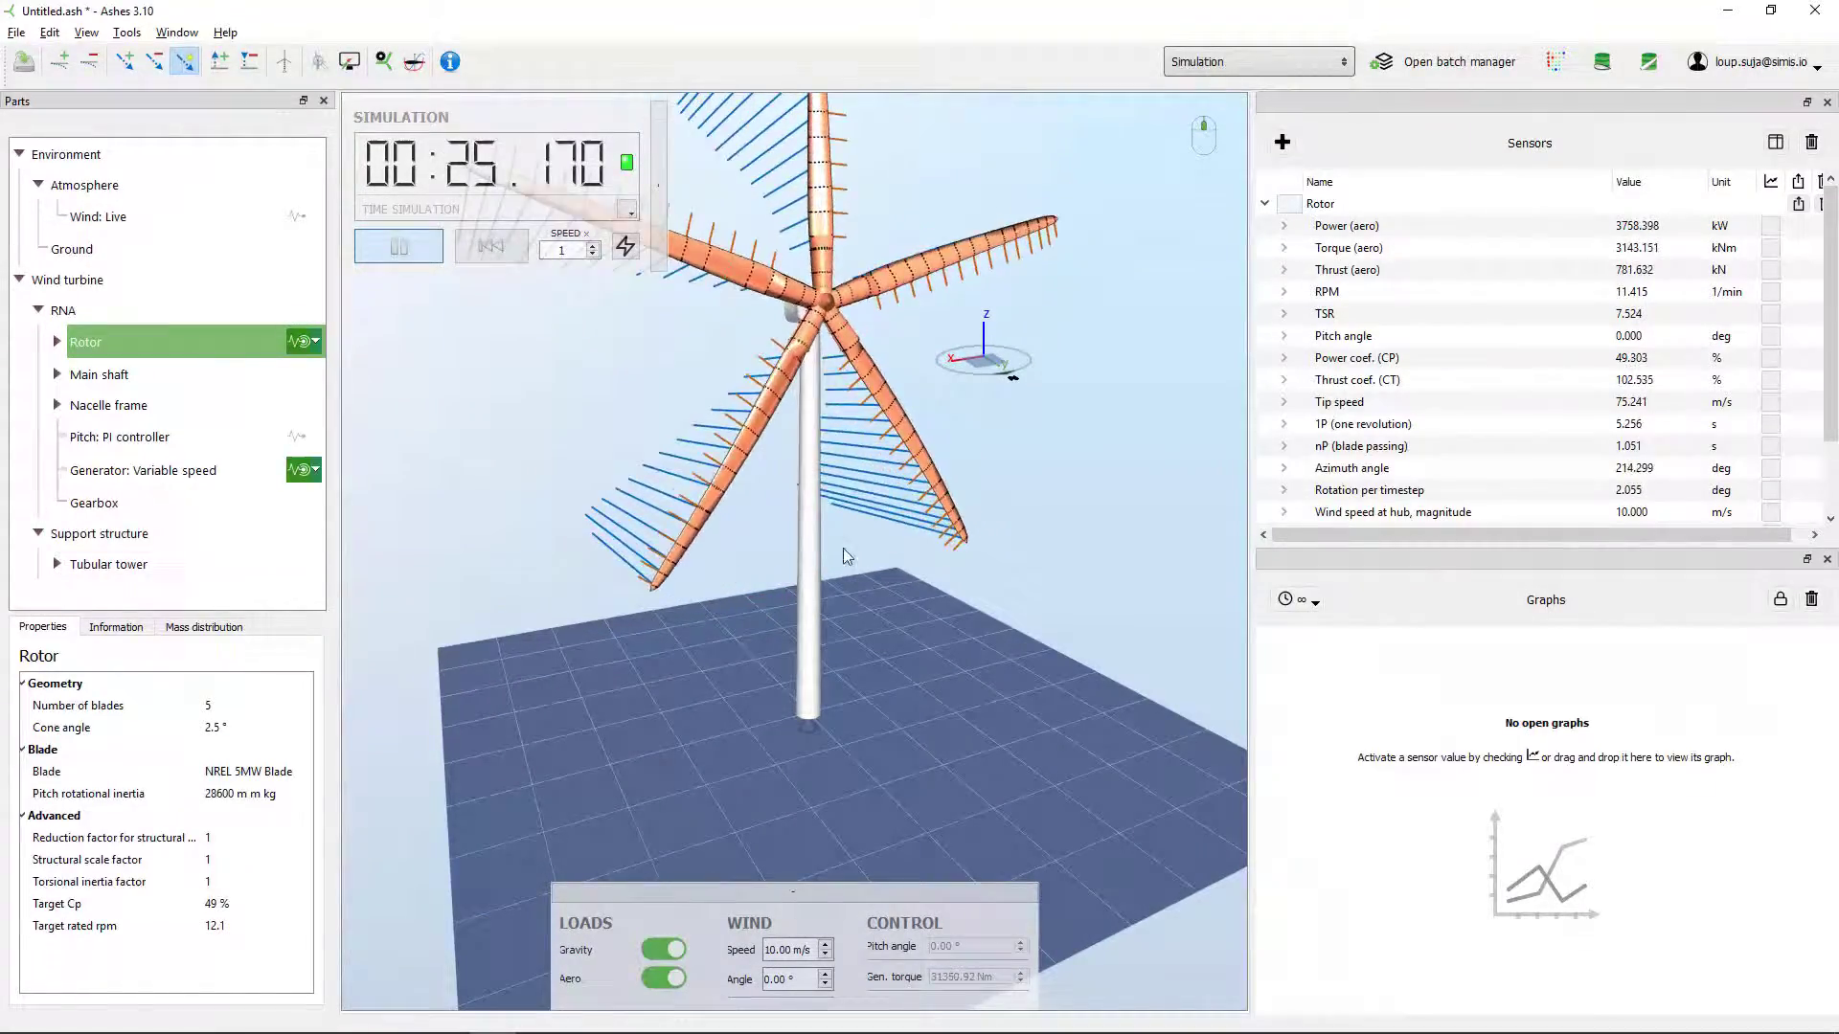
# - Add tower Element 10 to the Sensors list and close its info card
pyautogui.moveTo(810, 526)
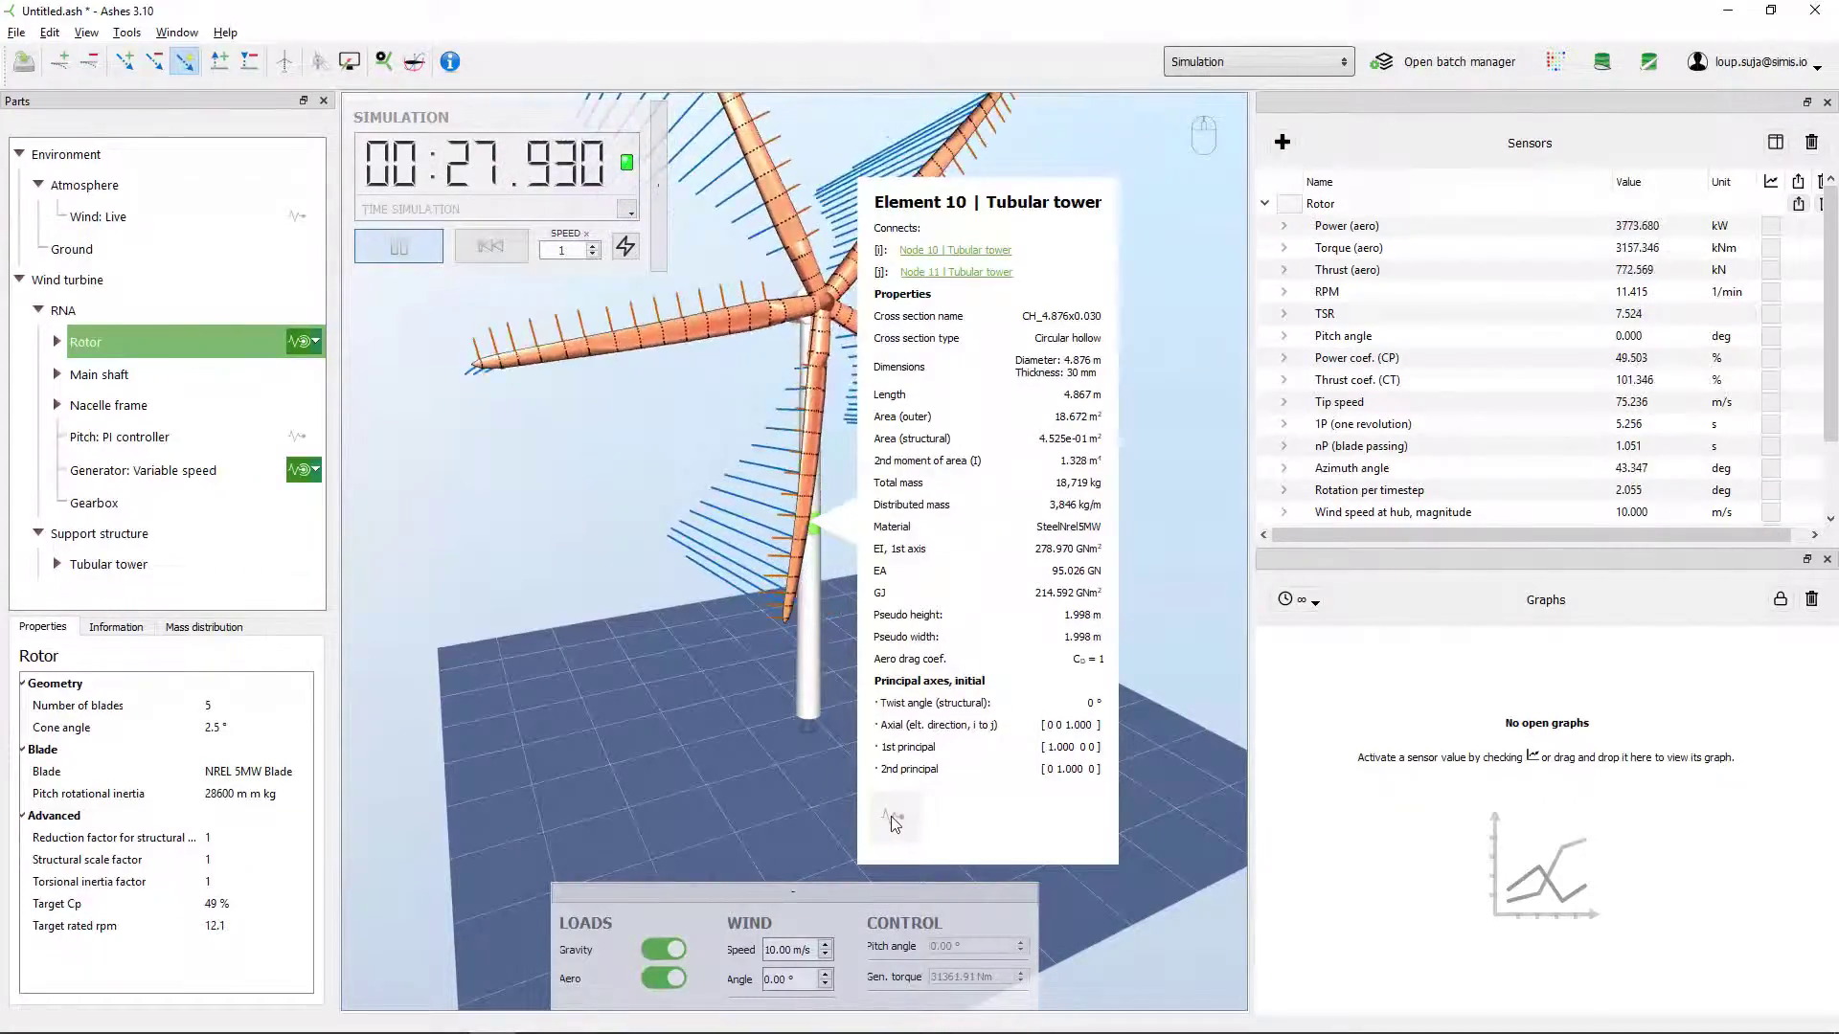
pyautogui.moveTo(886, 822); pyautogui.dragTo(1628, 427)
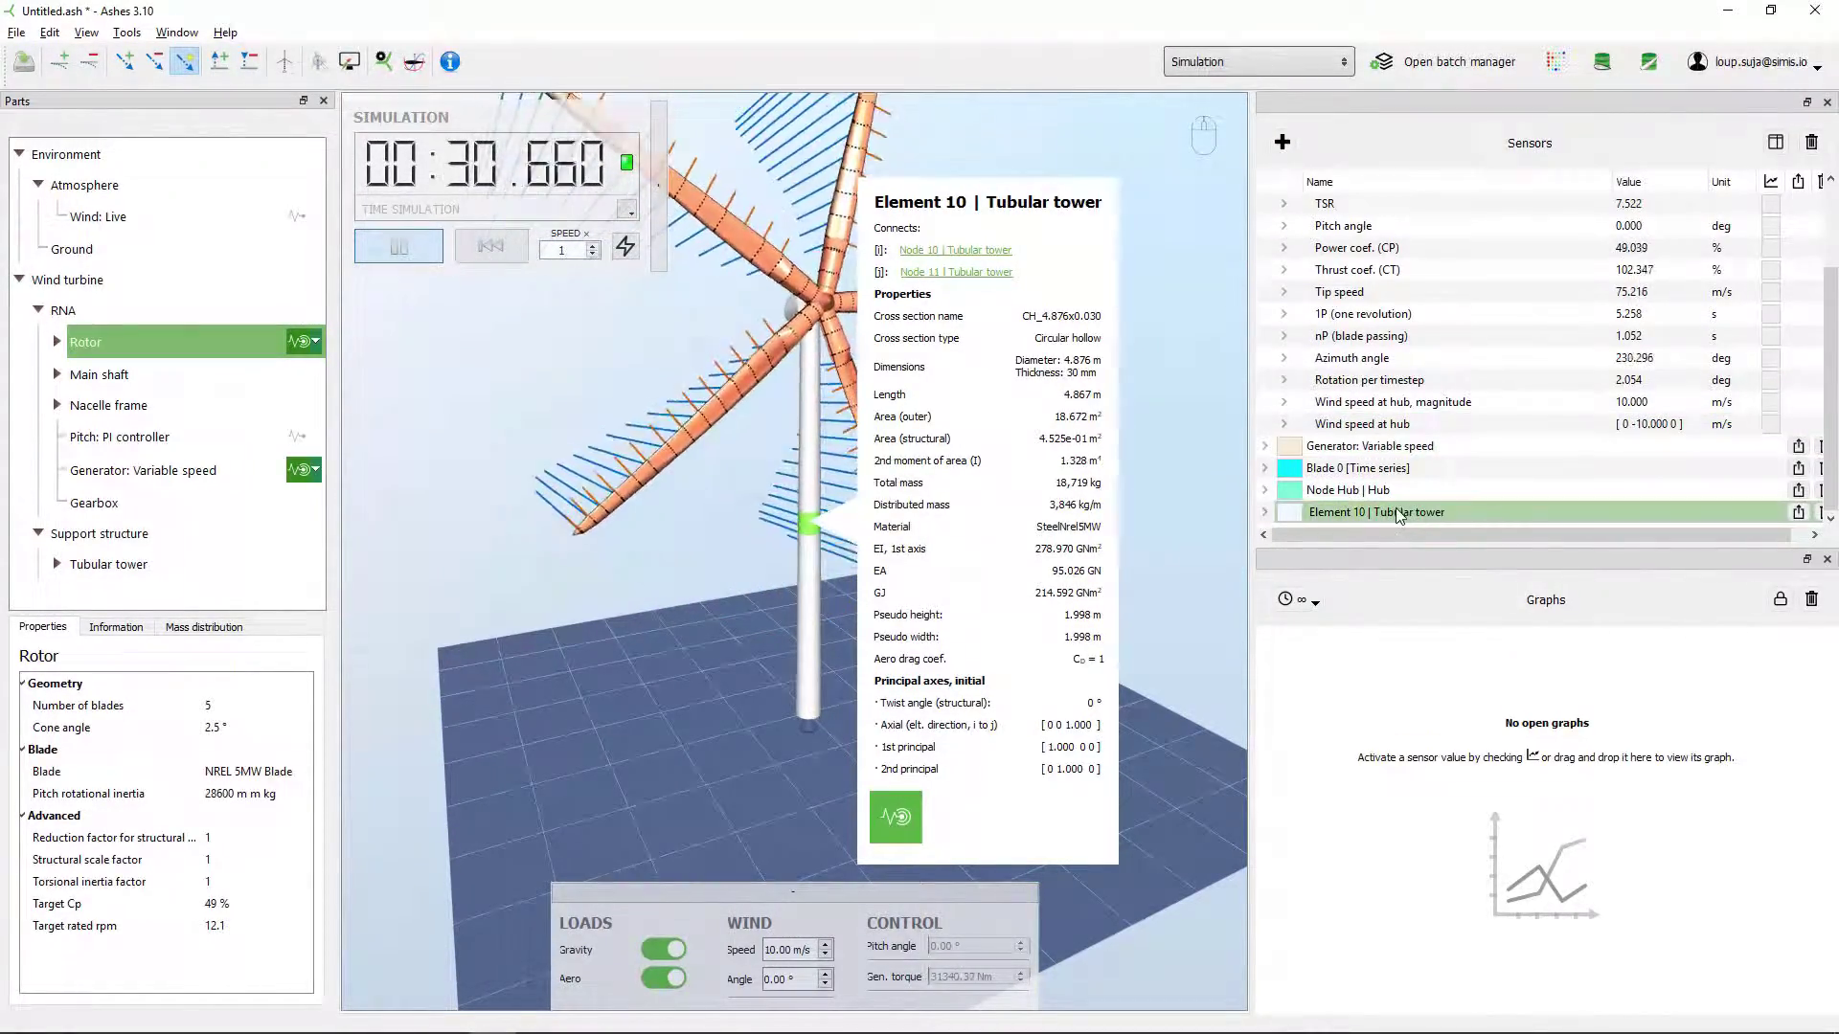
pyautogui.click(1167, 504)
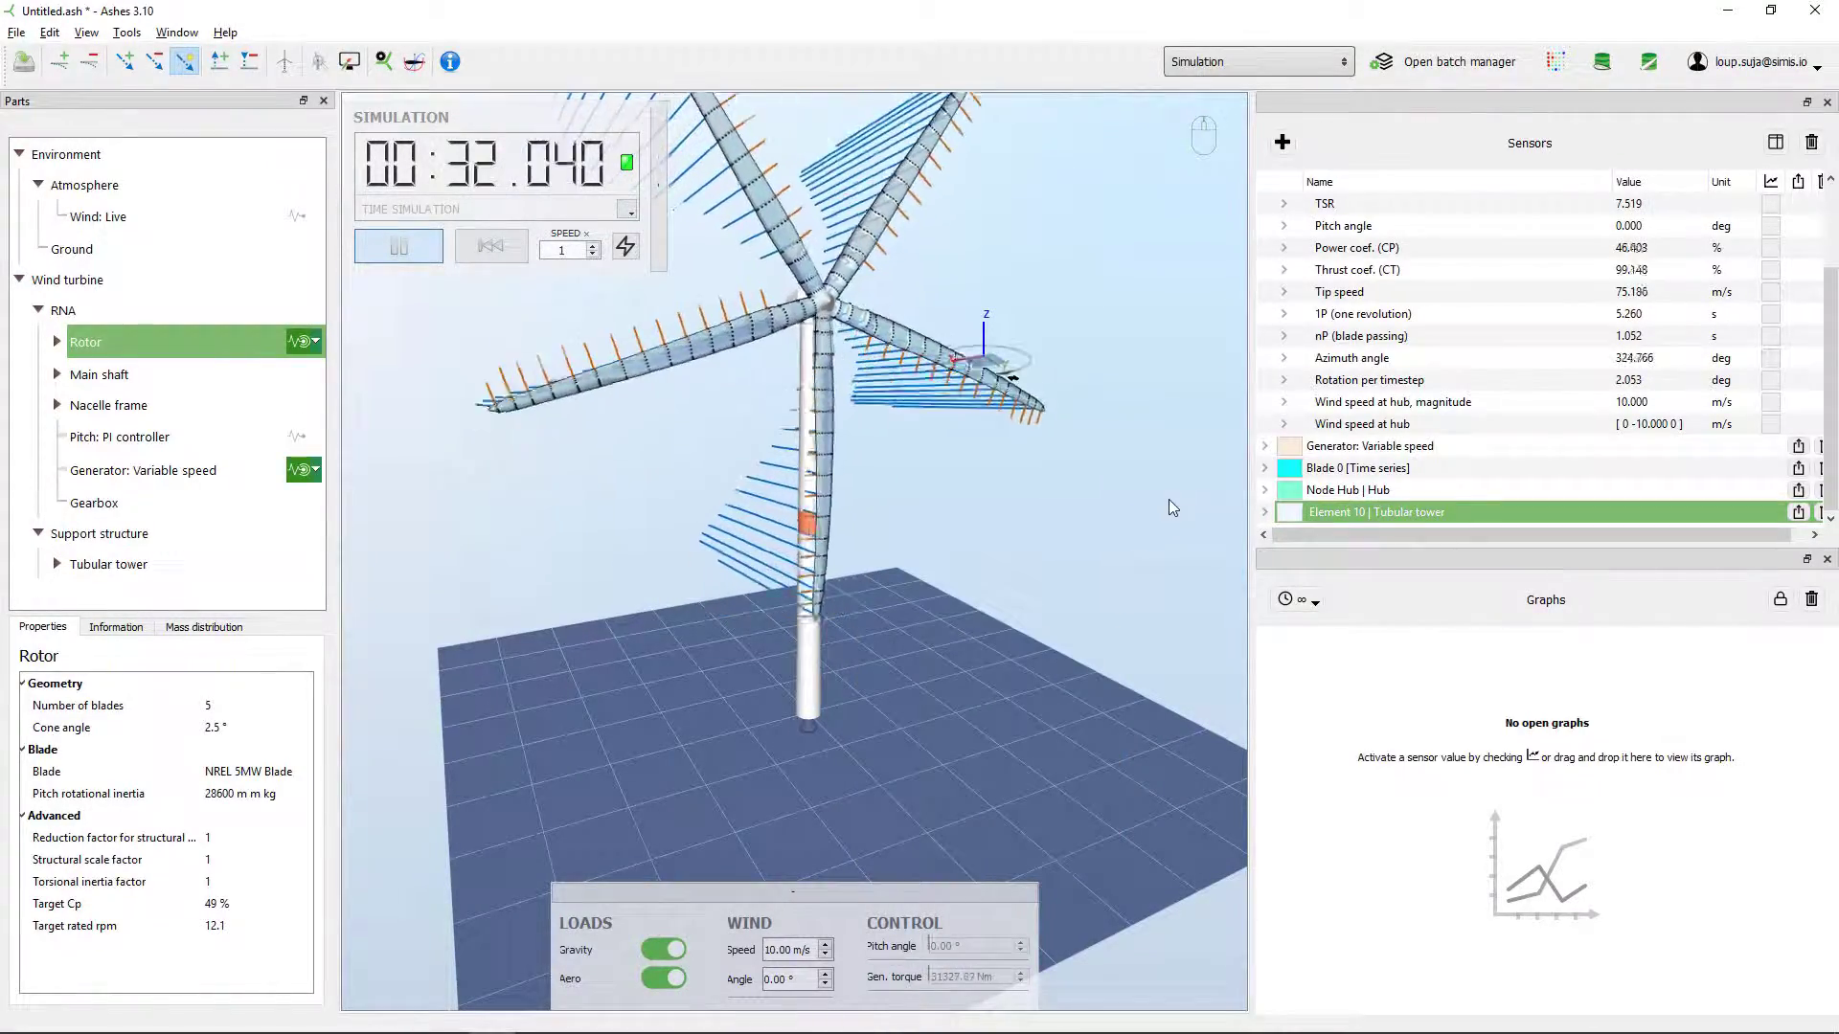
pyautogui.moveTo(1067, 502); pyautogui.dragTo(1209, 393)
pyautogui.scroll(2, 1302, 318)
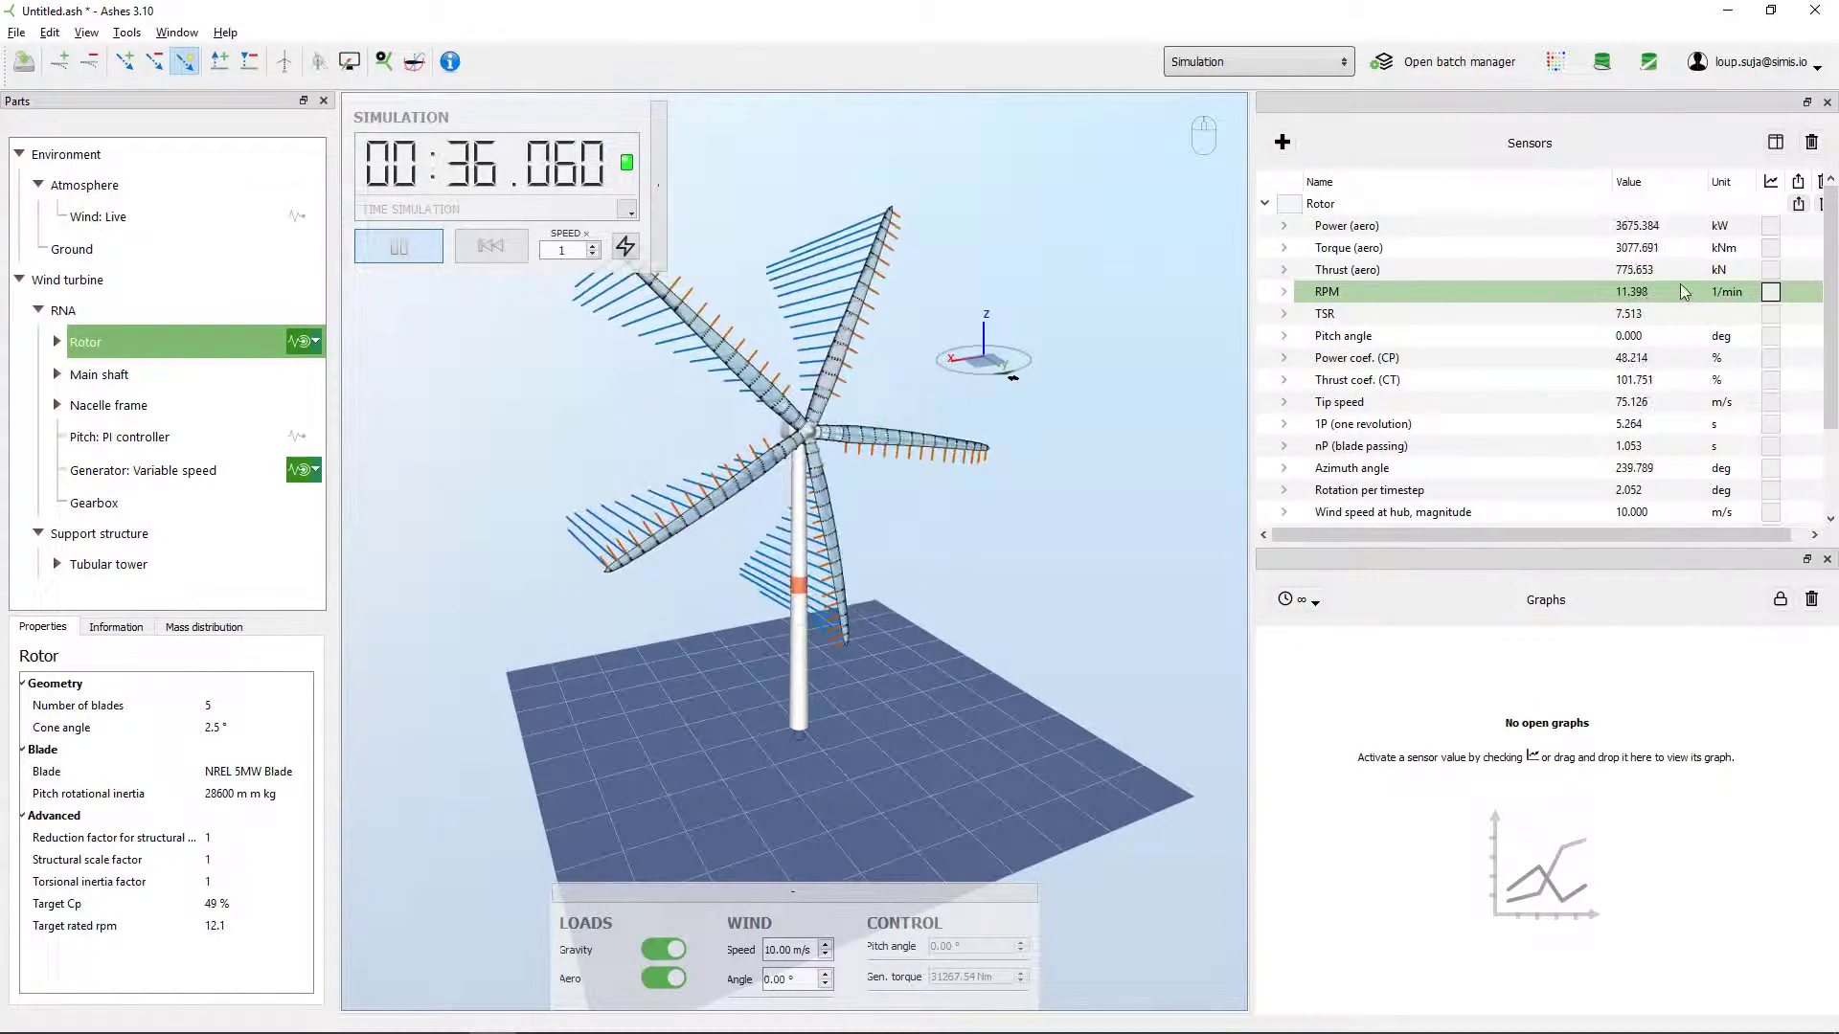
# - Tick the graph boxes for Rotor RPM and Power coef. (CP) to plot them over time
pyautogui.click(1770, 292)
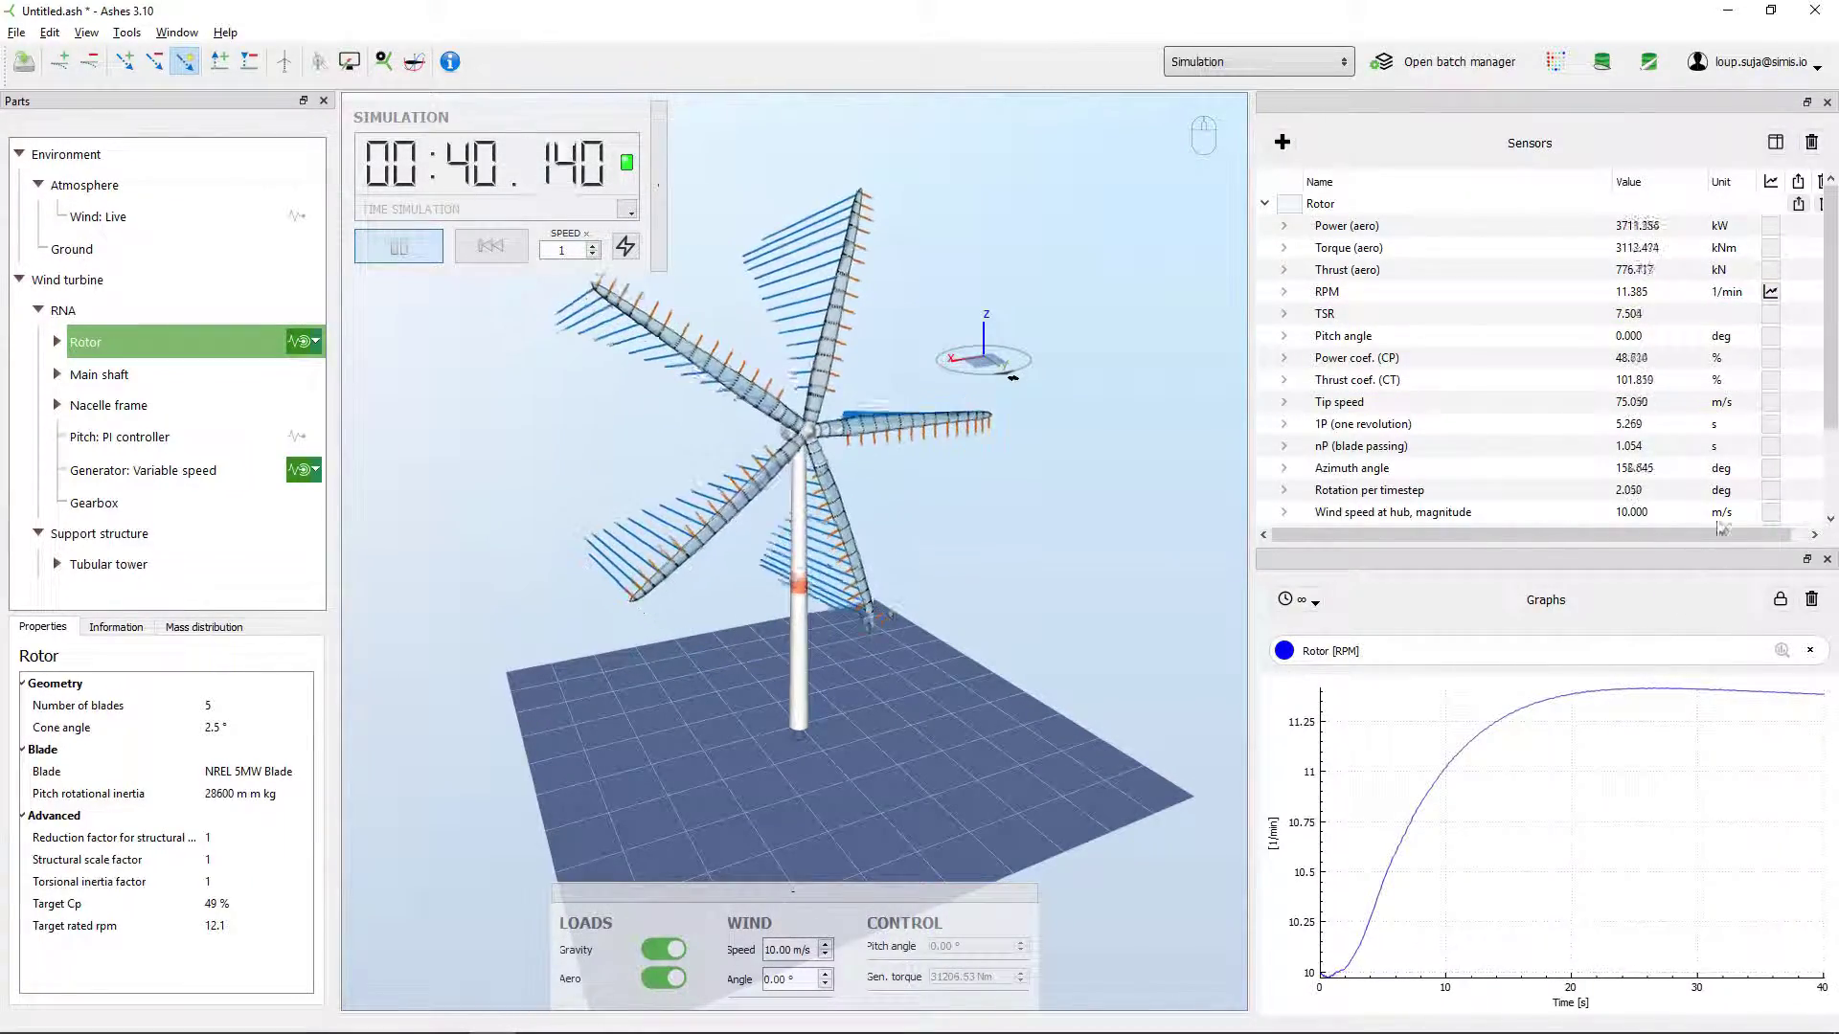
pyautogui.scroll(-2, 1768, 357)
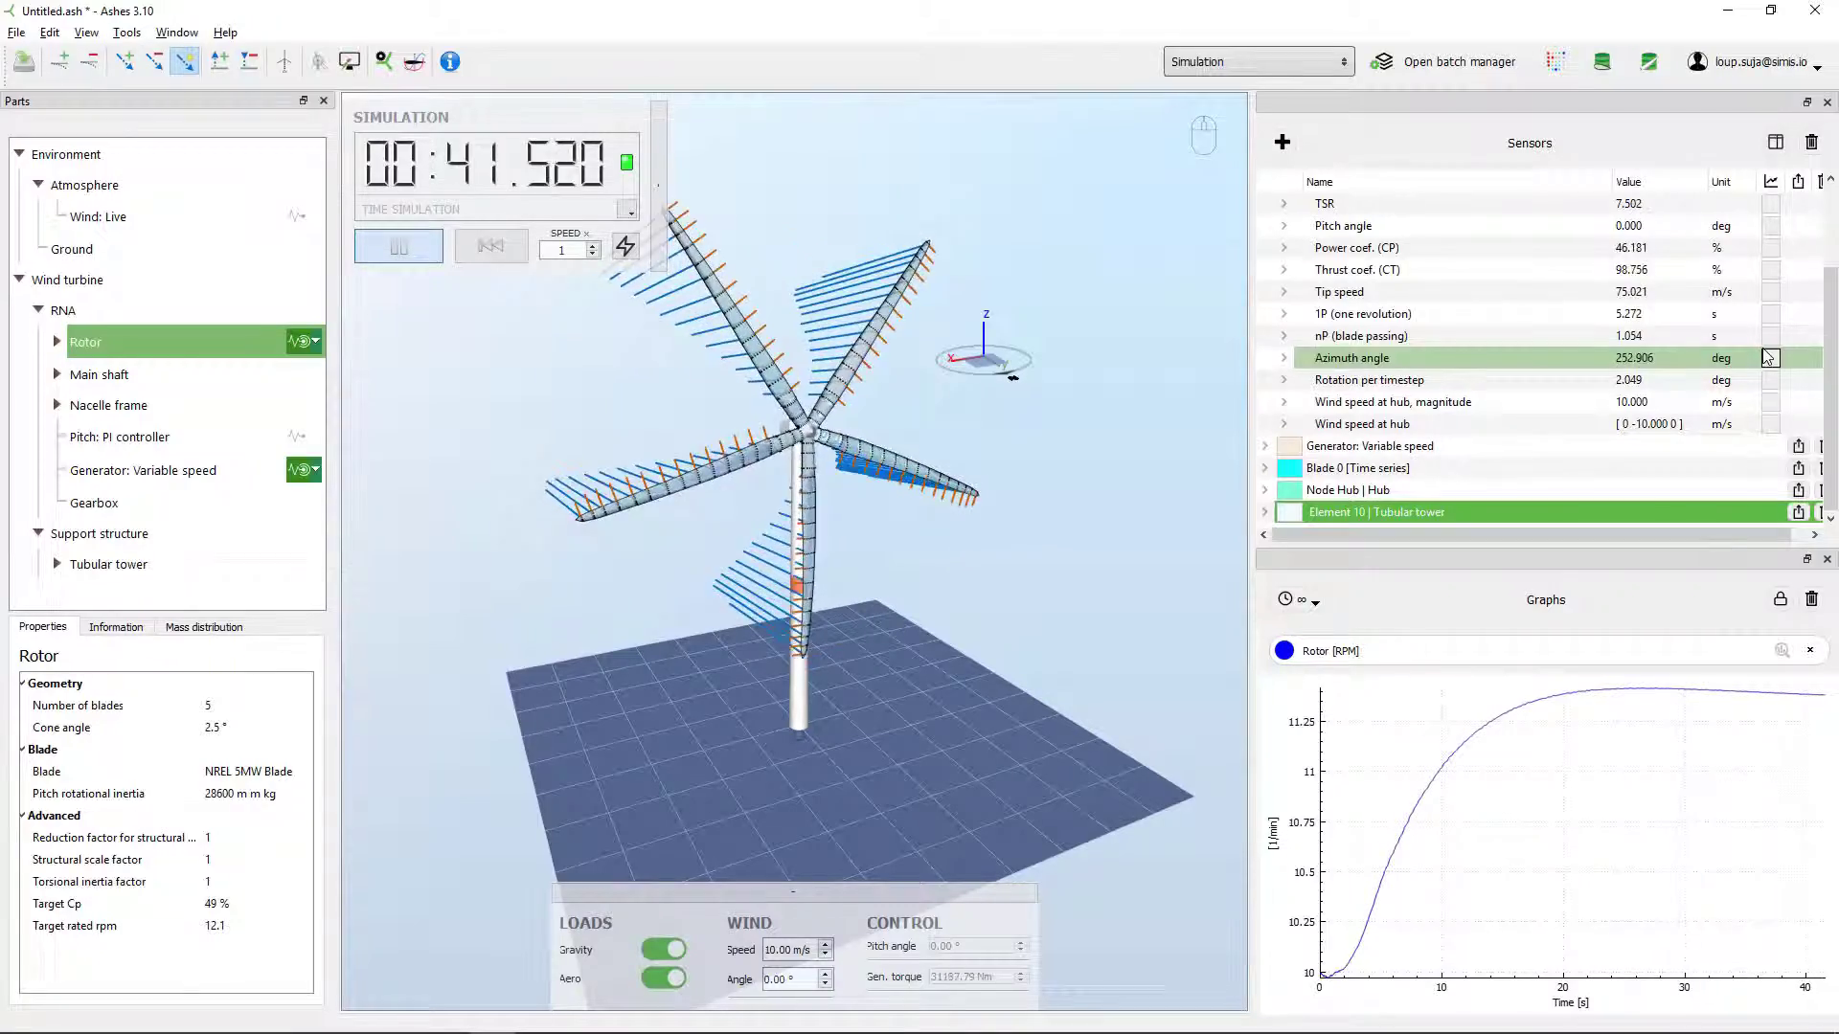
pyautogui.click(1769, 247)
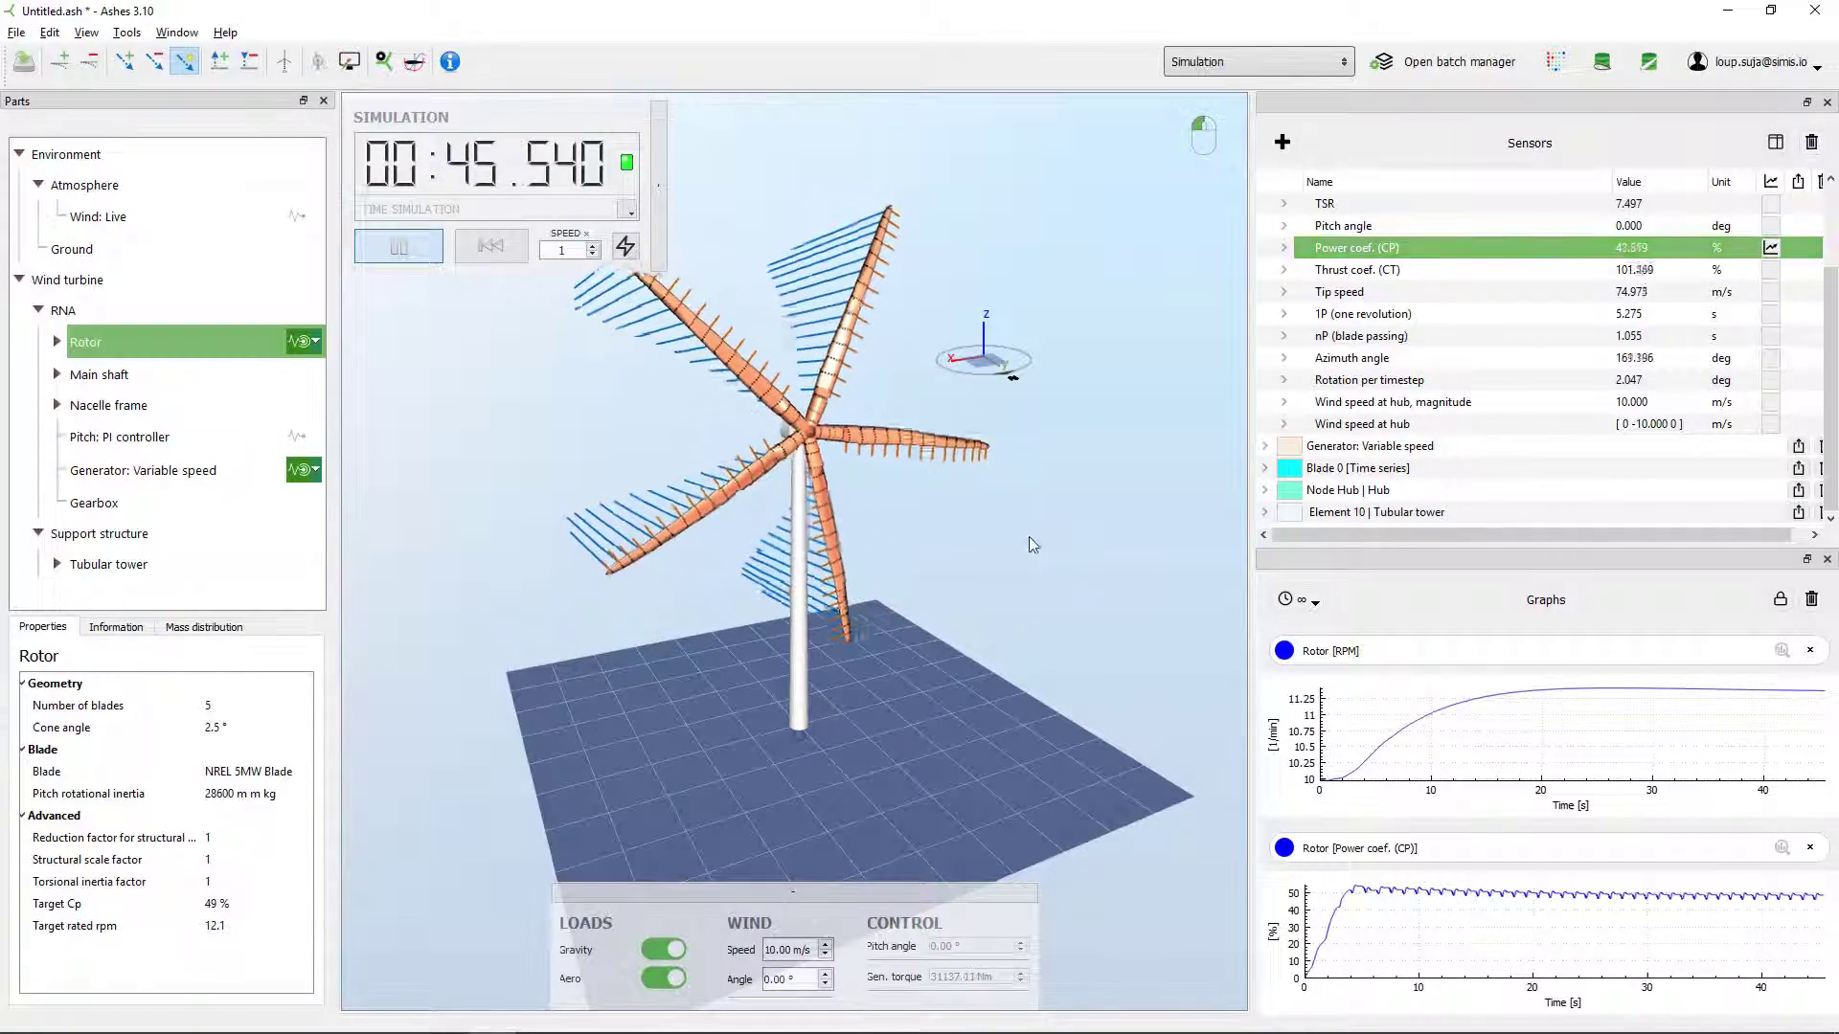
pyautogui.moveTo(998, 537); pyautogui.dragTo(909, 567)
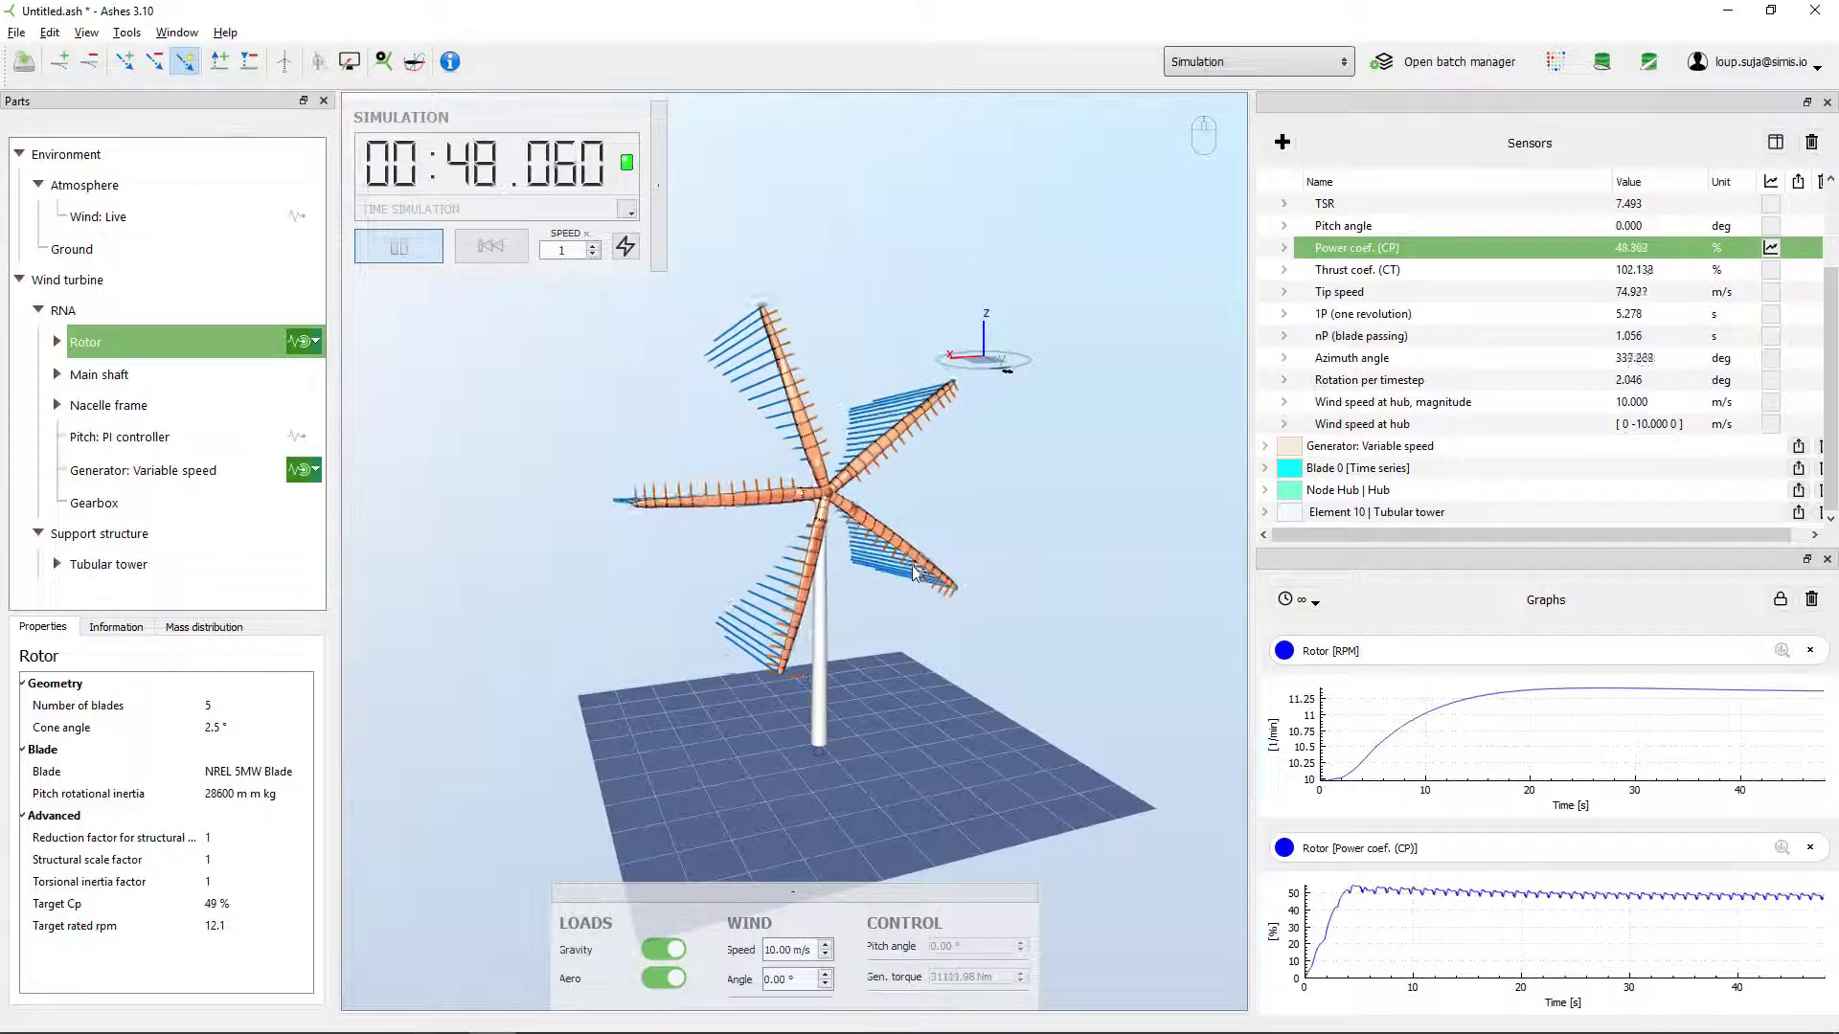